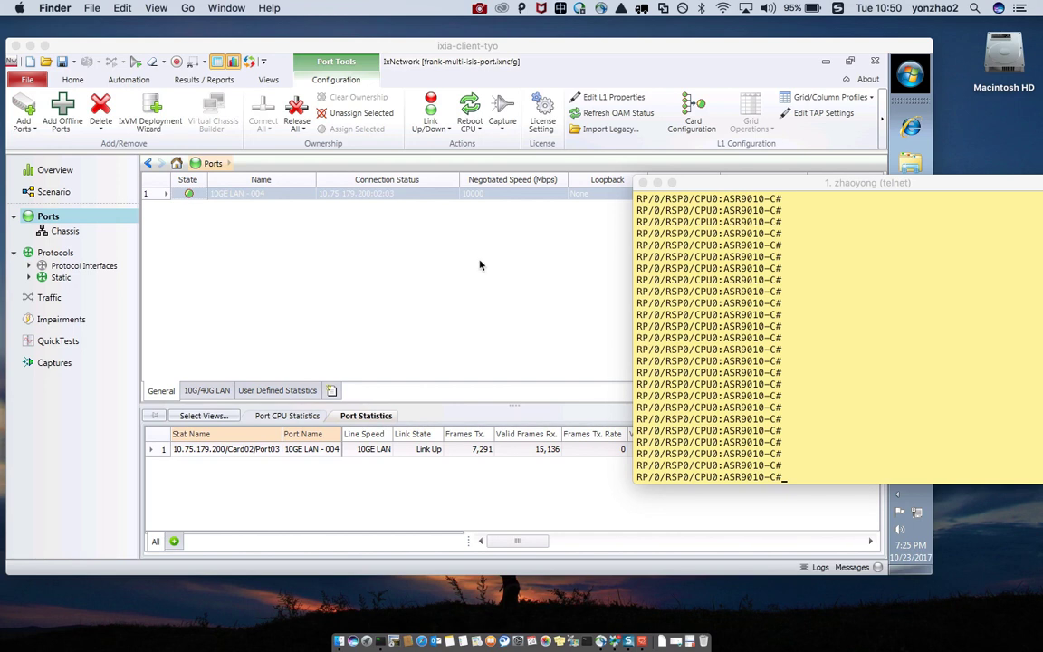
# Step: Look over the IxNetwork Scenario and Ports views, and reposition the terminal window so it fits fully on screen
pyautogui.click(394, 274)
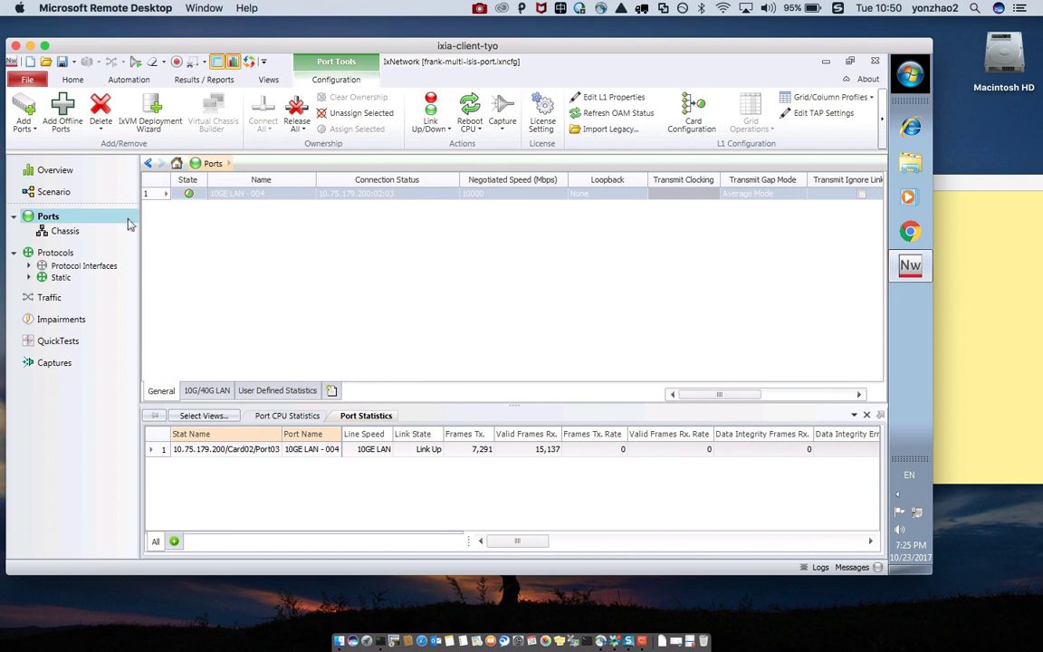
pyautogui.click(75, 198)
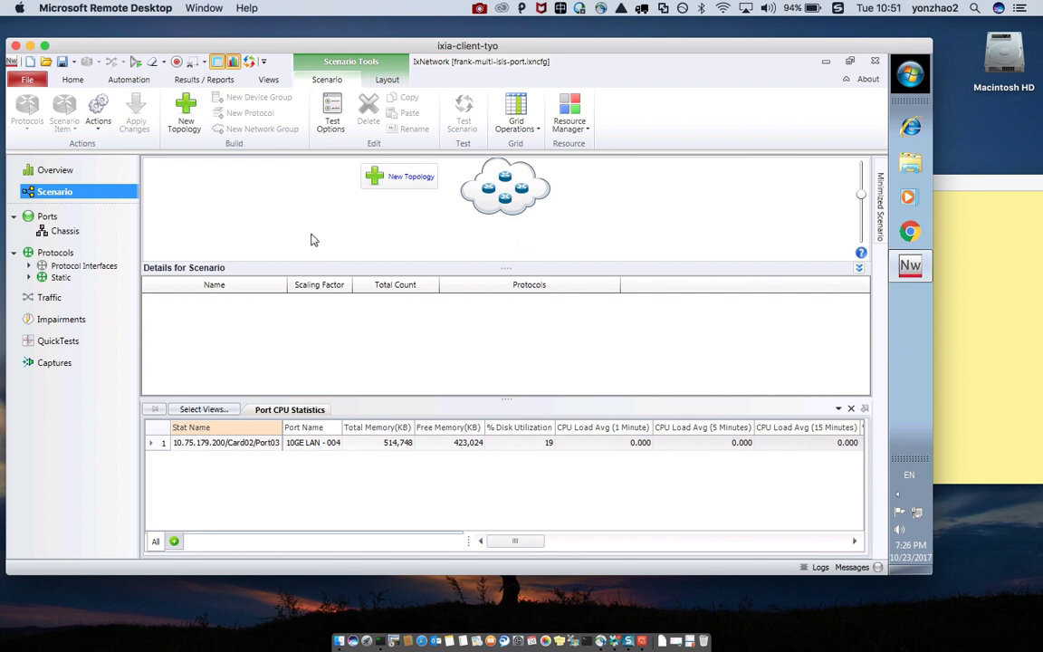
pyautogui.click(997, 268)
pyautogui.moveTo(803, 187); pyautogui.dragTo(729, 236)
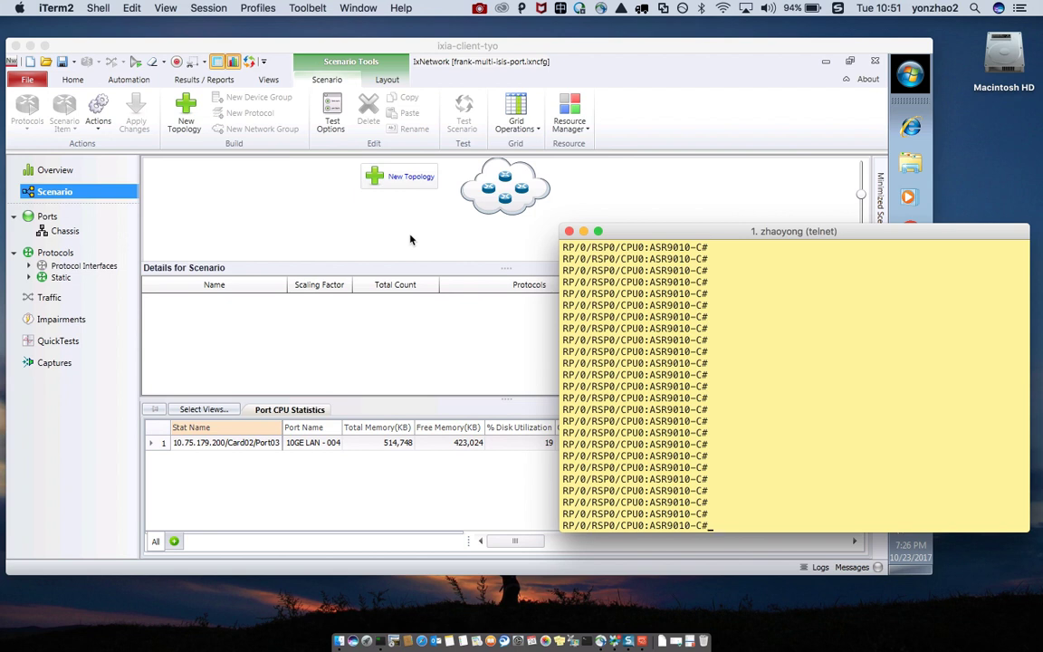
pyautogui.click(365, 214)
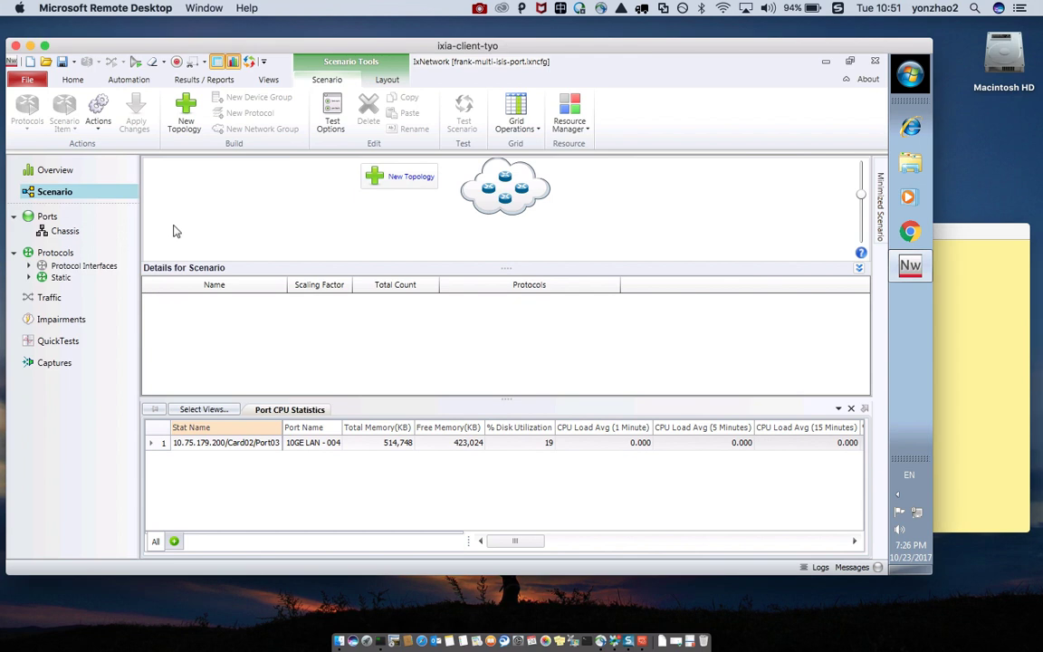
pyautogui.click(47, 216)
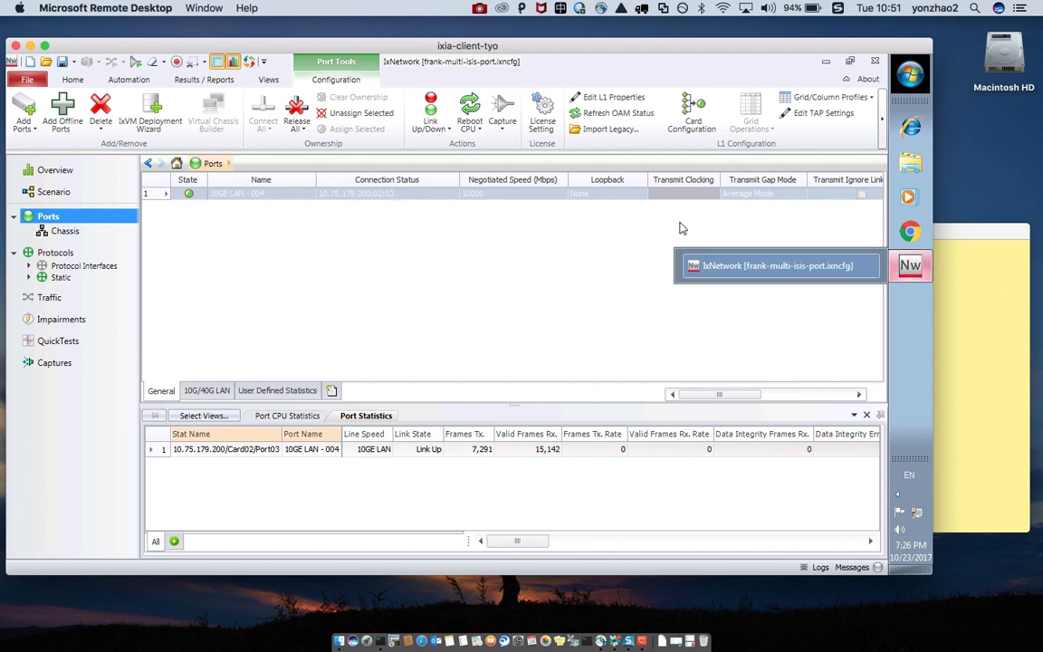
# Step: Switch to the iTerm2 router session and display the IS-IS configuration with "sh run router isis"
pyautogui.press('super+Tab')
pyautogui.write('/')
pyautogui.hotkey('ctrl', 'space')
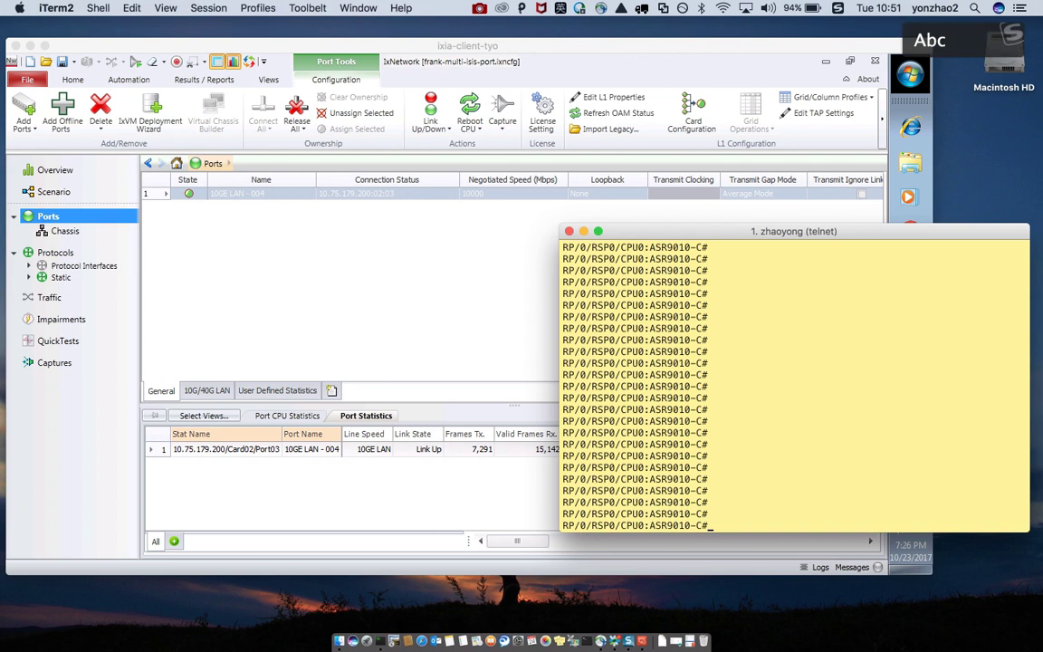
pyautogui.write('sh ip')
pyautogui.press('BackSpace')
pyautogui.press('BackSpace')
pyautogui.press('BackSpace')
pyautogui.write('run r')
pyautogui.press('BackSpace')
pyautogui.write('router ')
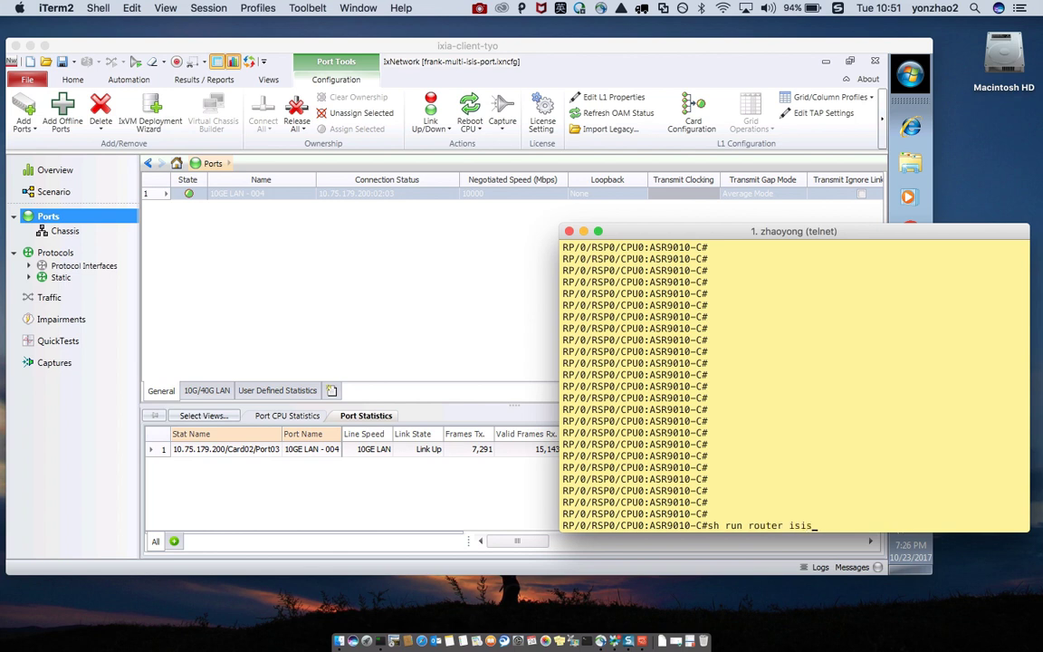
pyautogui.write('isis')
pyautogui.press('Return')
# Step: Highlight the IS-IS configuration block, its area prefix 49.8888 and the interface name Bundle-Ether11
pyautogui.moveTo(562, 353); pyautogui.dragTo(721, 480)
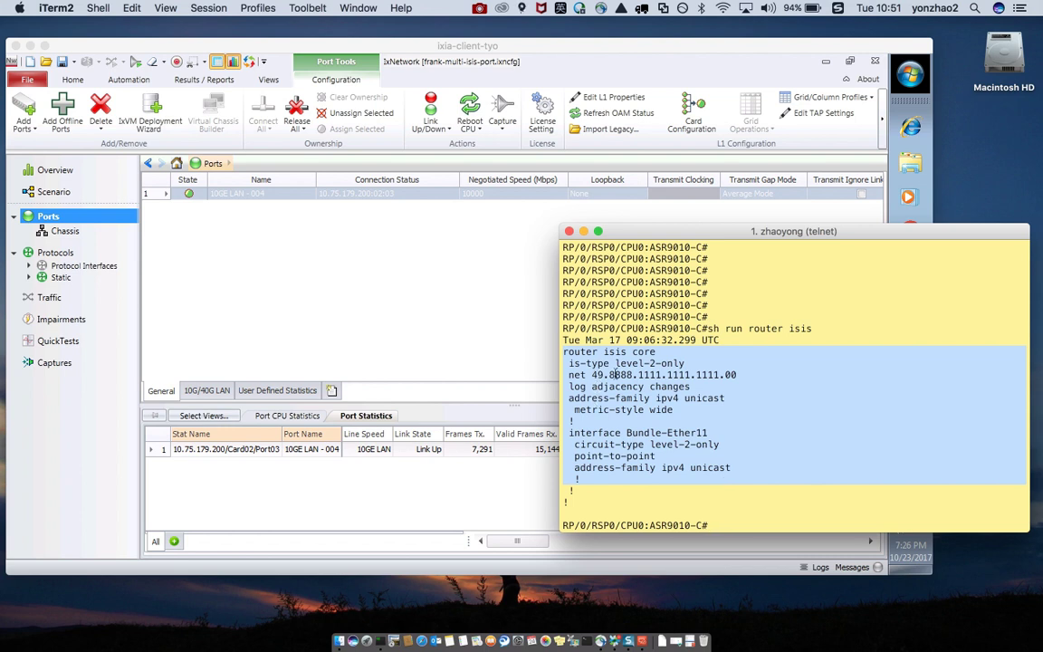
pyautogui.click(589, 380)
pyautogui.moveTo(591, 374); pyautogui.dragTo(638, 374)
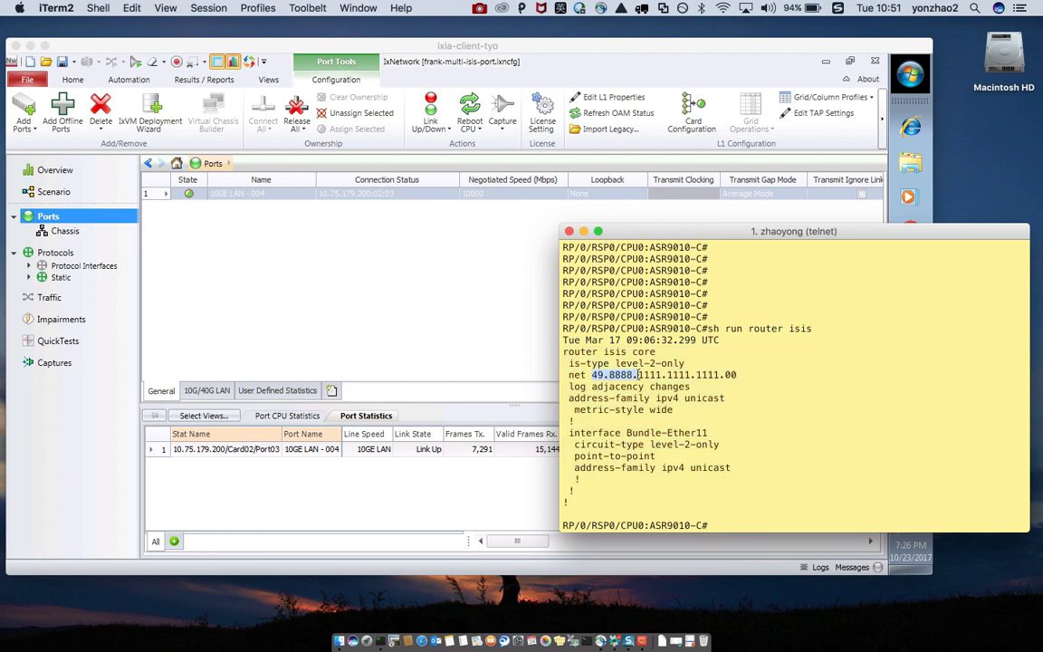
pyautogui.moveTo(625, 433); pyautogui.dragTo(710, 434)
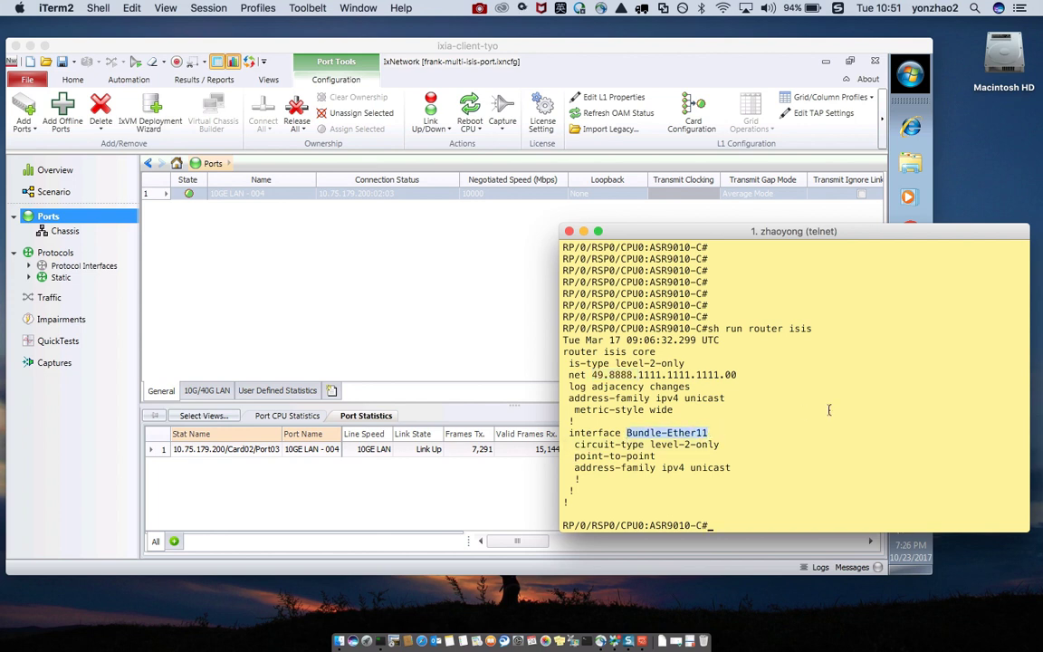
# Step: Display the status of interface bundle-ether 11 in full and highlight its member interface
pyautogui.write('sh int bundle-ether11')
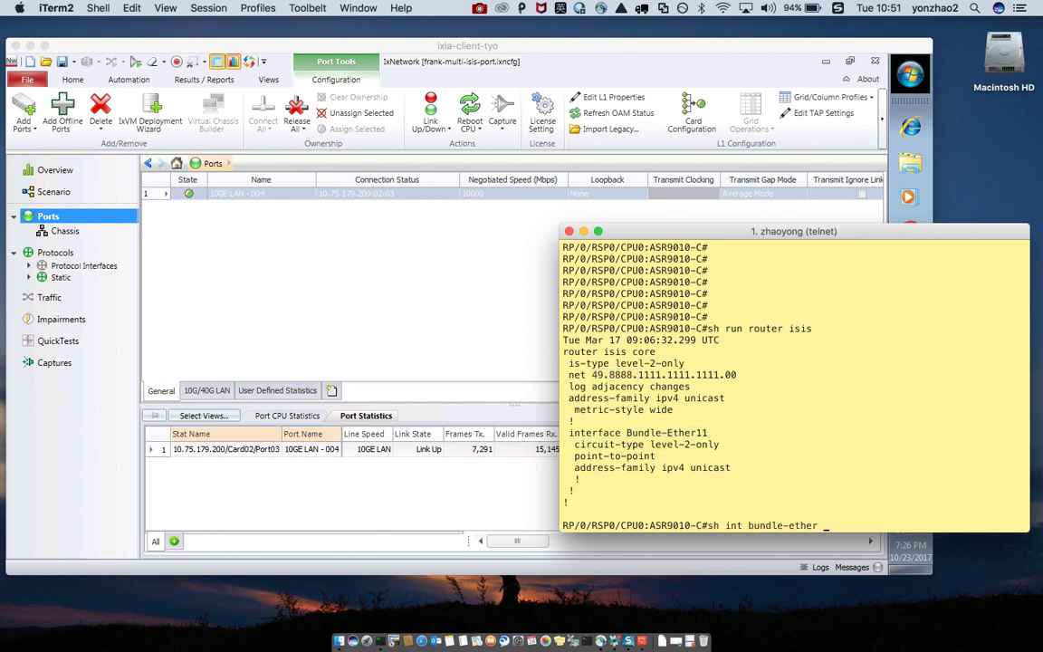
pyautogui.press('Return')
pyautogui.press('space')
pyautogui.moveTo(691, 330); pyautogui.dragTo(596, 329)
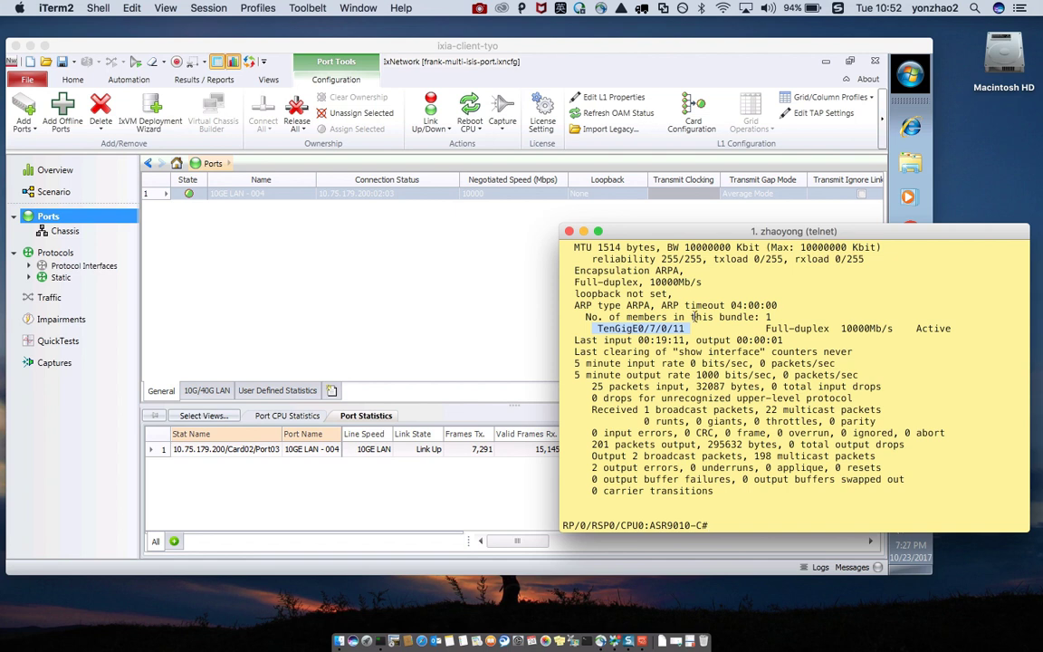
# Step: Display the running configuration of the bundle member with "sh run int ten0/7/0/11" and highlight its bundle line
pyautogui.press('Return')
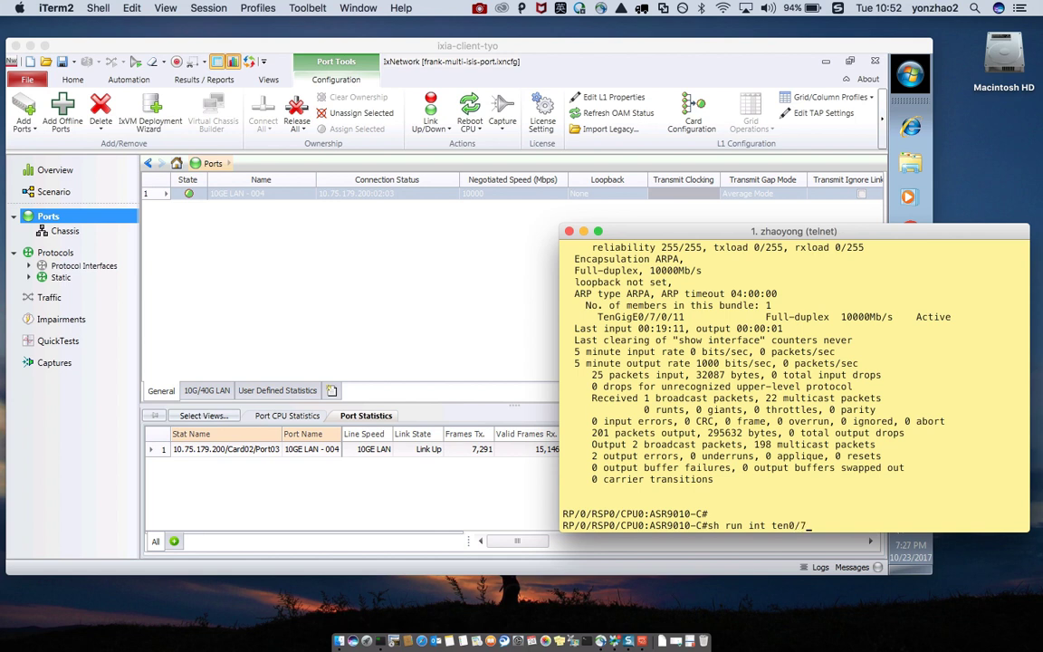
pyautogui.write('sh run int ten0/7/0/11')
pyautogui.press('Return')
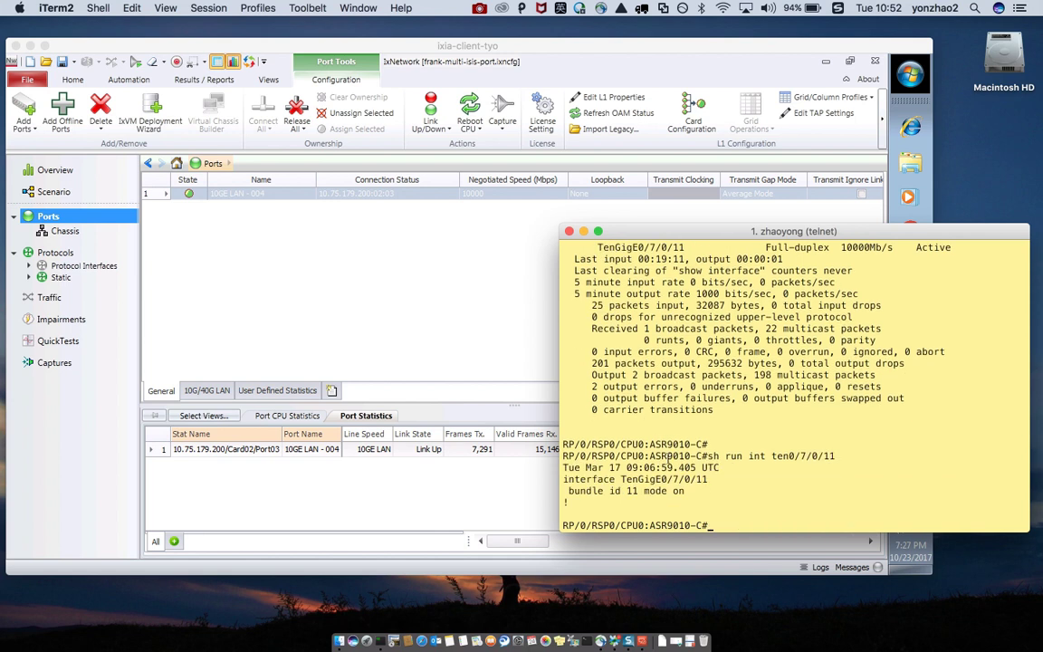
pyautogui.tripleClick(697, 492)
pyautogui.click(803, 435)
# Step: Enter configuration mode, shut down interface ten0/7/0/11 and commit the change
pyautogui.write('config ter')
pyautogui.press('Return')
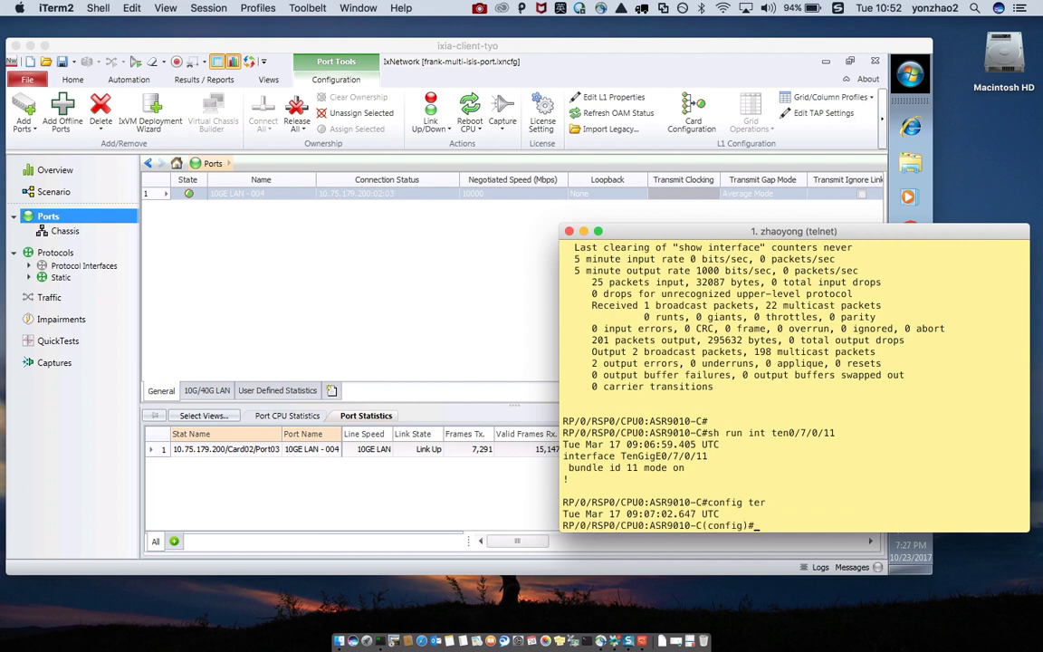
pyautogui.write('int ten0/7/0/11')
pyautogui.press('Return')
pyautogui.write('shut')
pyautogui.press('Return')
pyautogui.write('commit')
pyautogui.press('Return')
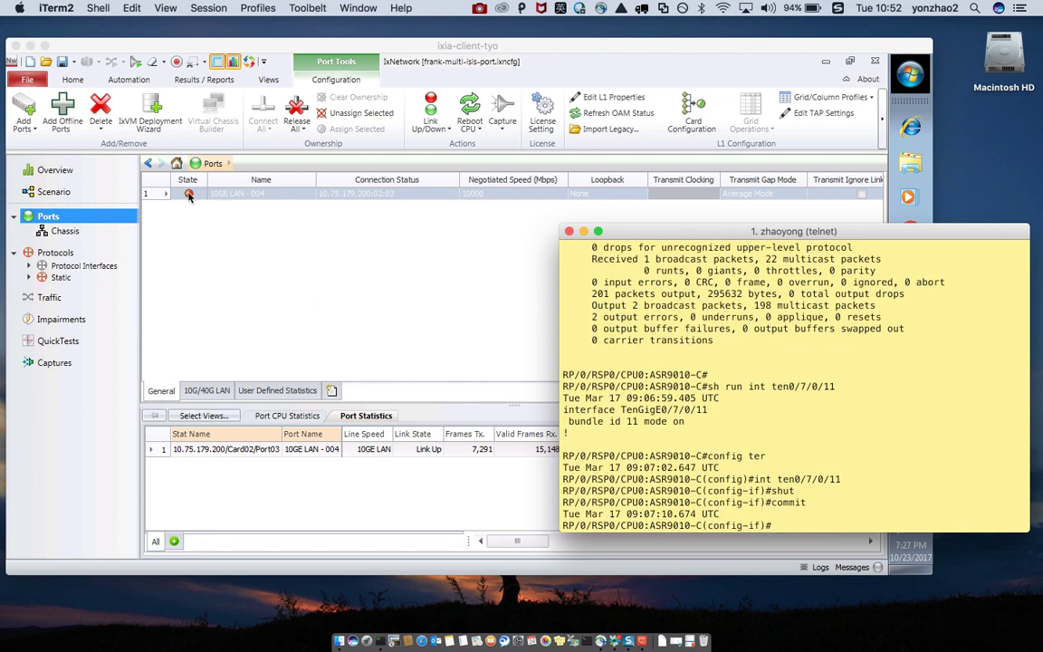
# Step: Re-enable interface ten0/7/0/11 with "no shut", commit, and exit configuration mode with "end"
pyautogui.write('no ')
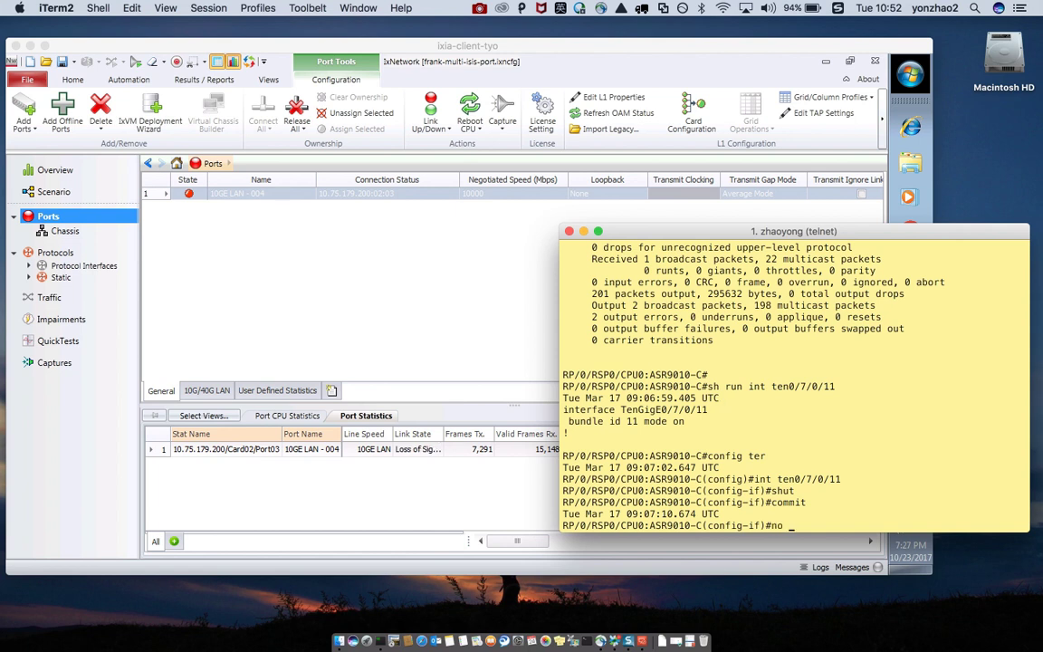
pyautogui.write('shut')
pyautogui.press('Return')
pyautogui.write('commit')
pyautogui.press('Return')
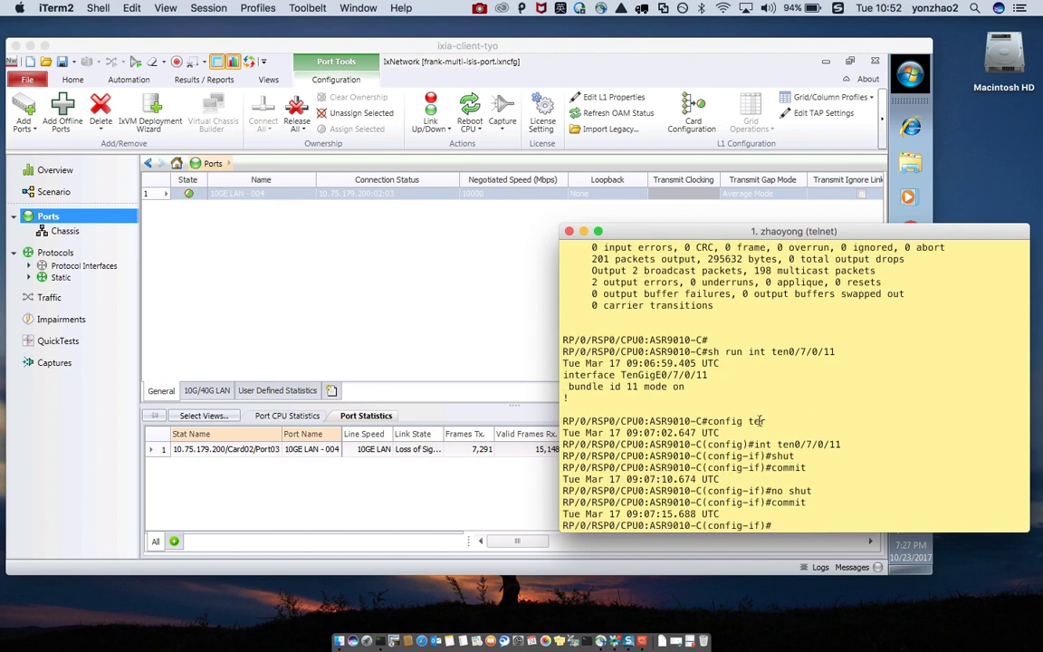
pyautogui.write('end')
pyautogui.press('Return')
pyautogui.press('Return')
# Step: Display the router's IS-IS configuration again with "sh run router isis" and highlight its opening lines
pyautogui.write('s')
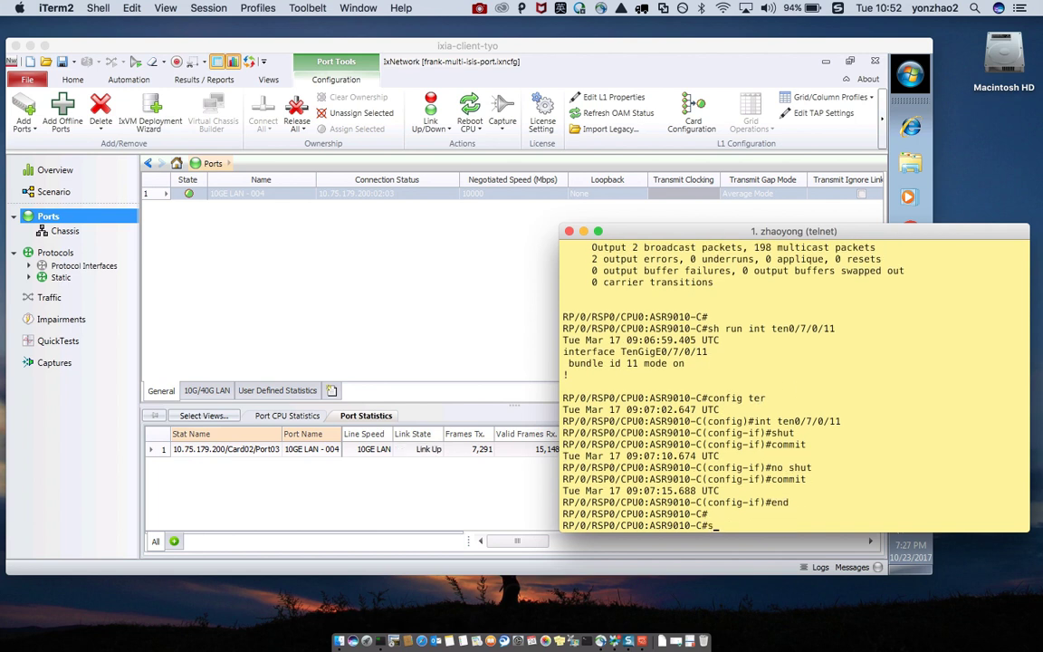
pyautogui.write('h run router isis')
pyautogui.press('Return')
pyautogui.moveTo(574, 352); pyautogui.dragTo(653, 395)
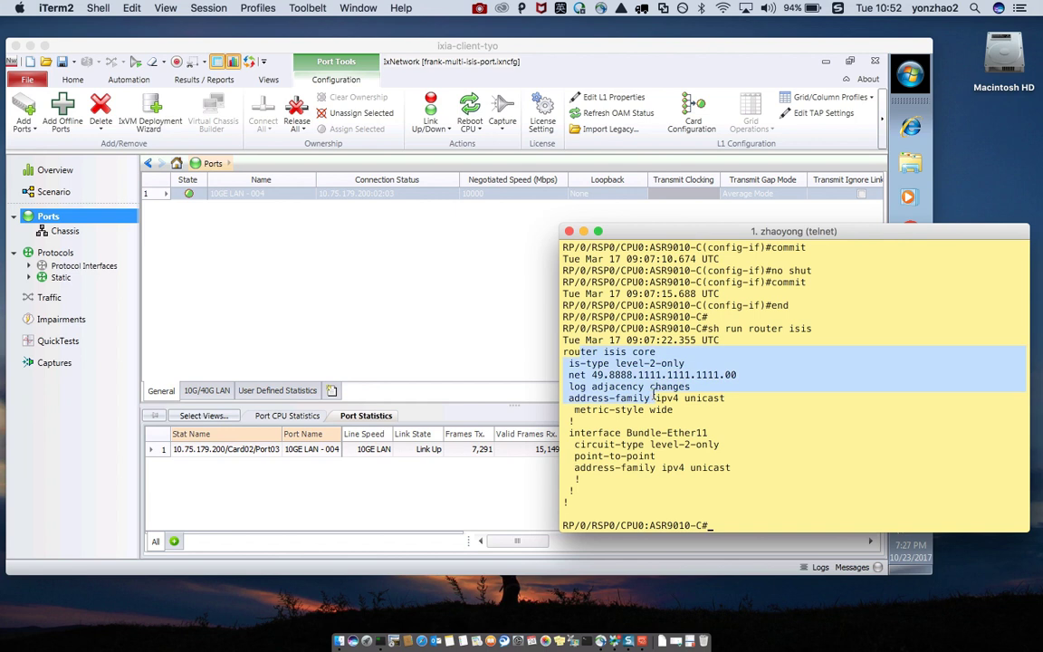
# Step: Switch to IxNetwork, start a new topology in Scenario, append port 10GE LAN - 004, and proceed to protocol selection
pyautogui.click(64, 201)
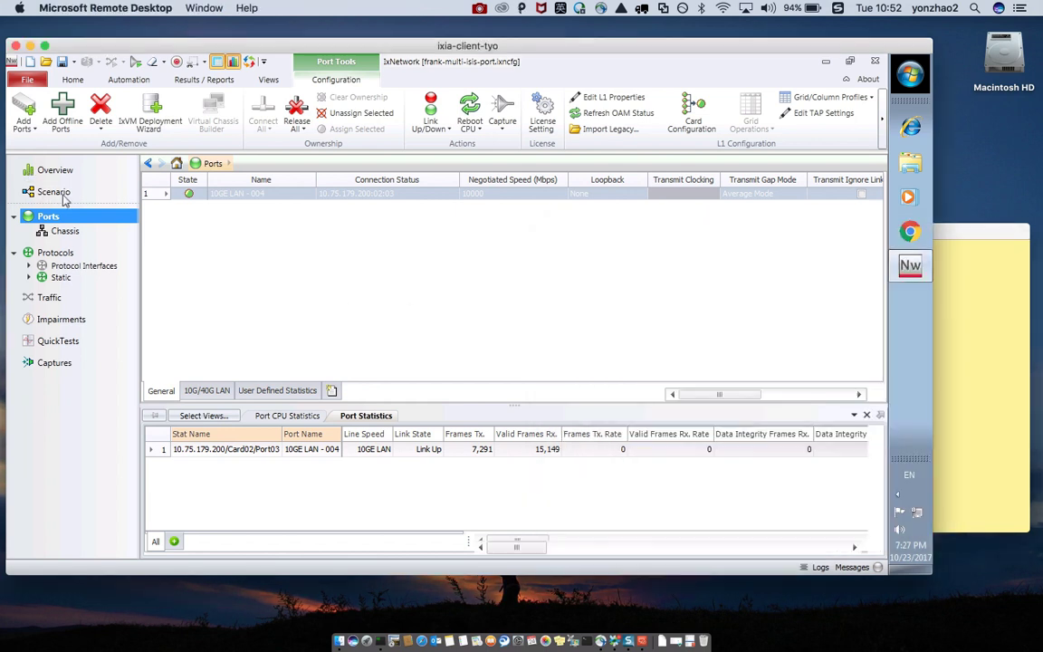
pyautogui.click(63, 196)
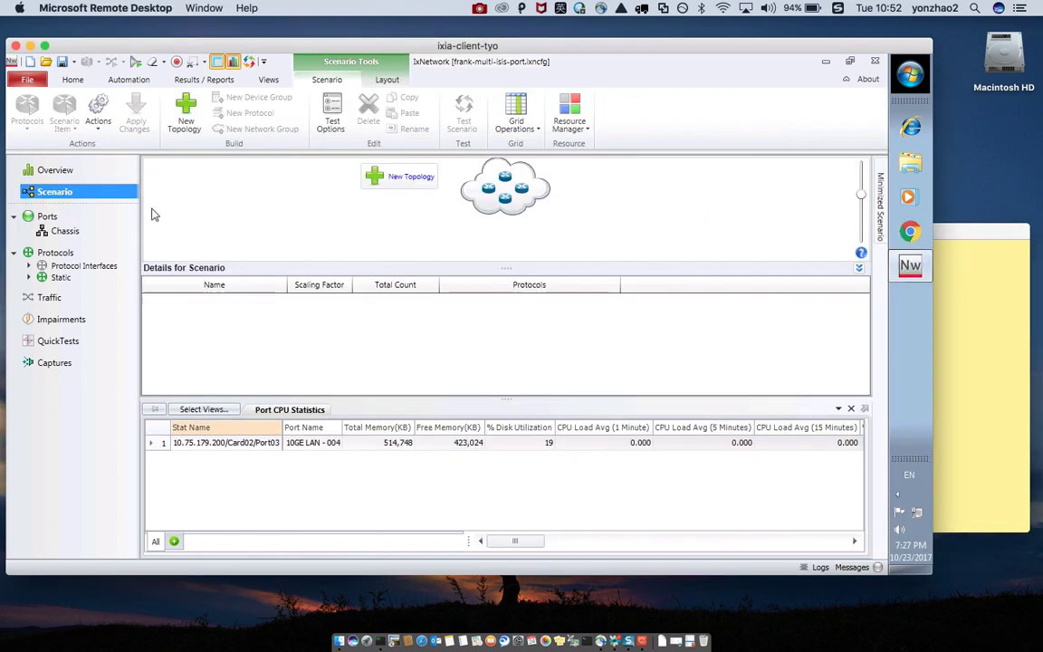
pyautogui.click(398, 181)
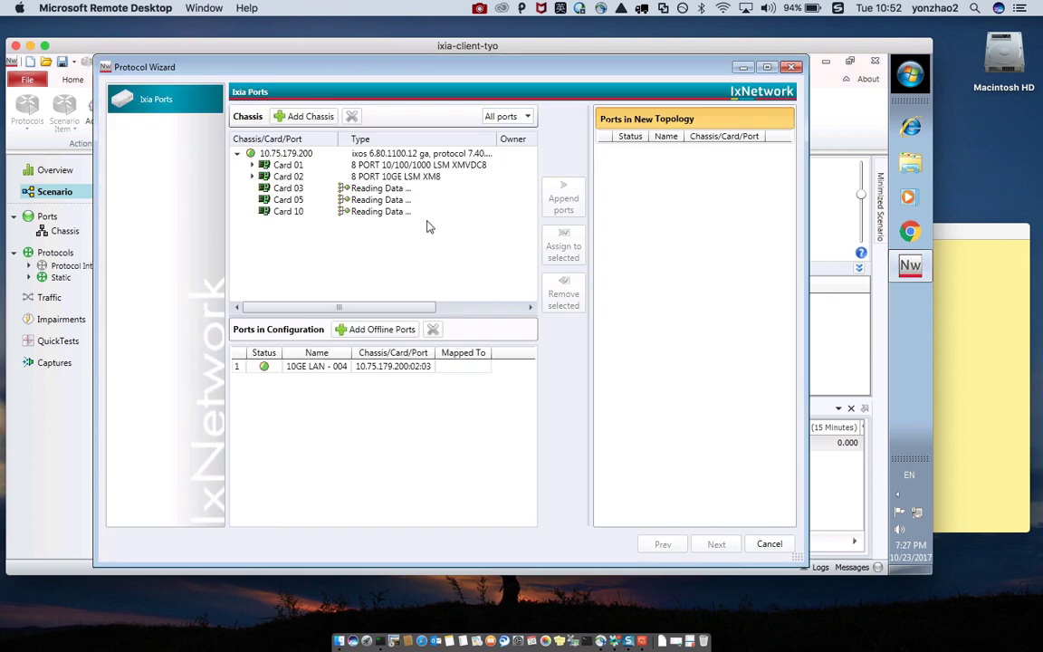
pyautogui.click(375, 365)
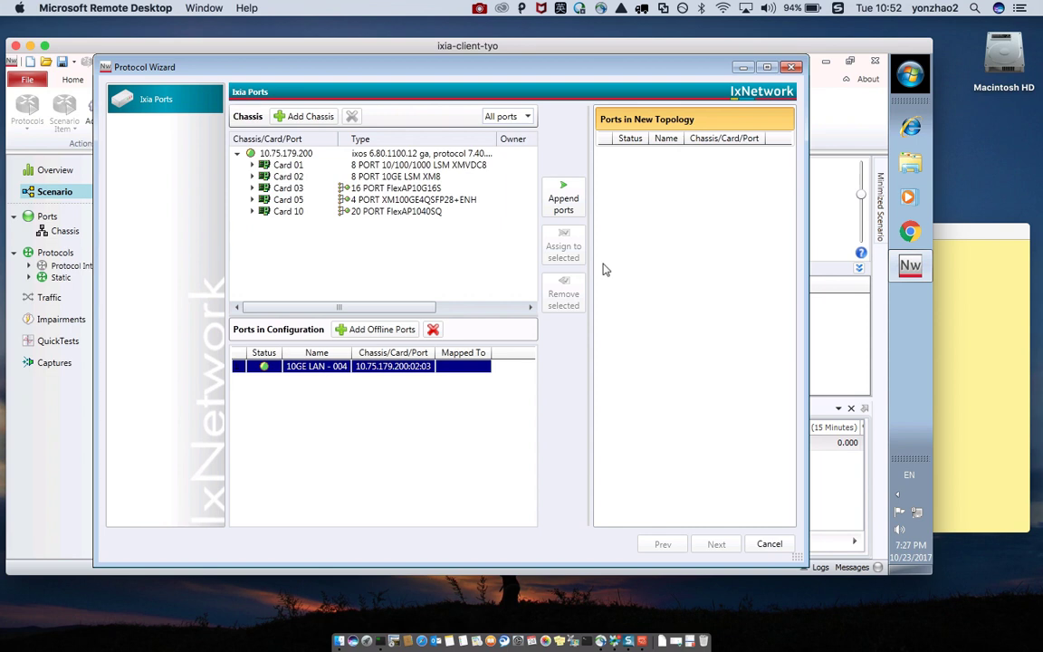
pyautogui.click(561, 201)
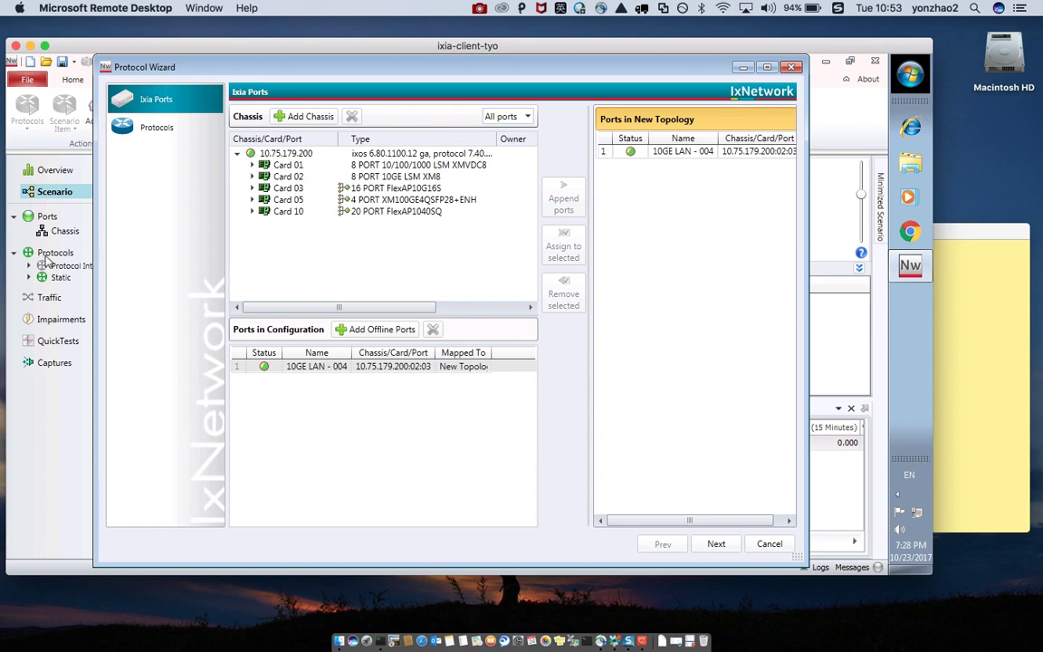
pyautogui.click(688, 156)
pyautogui.click(728, 542)
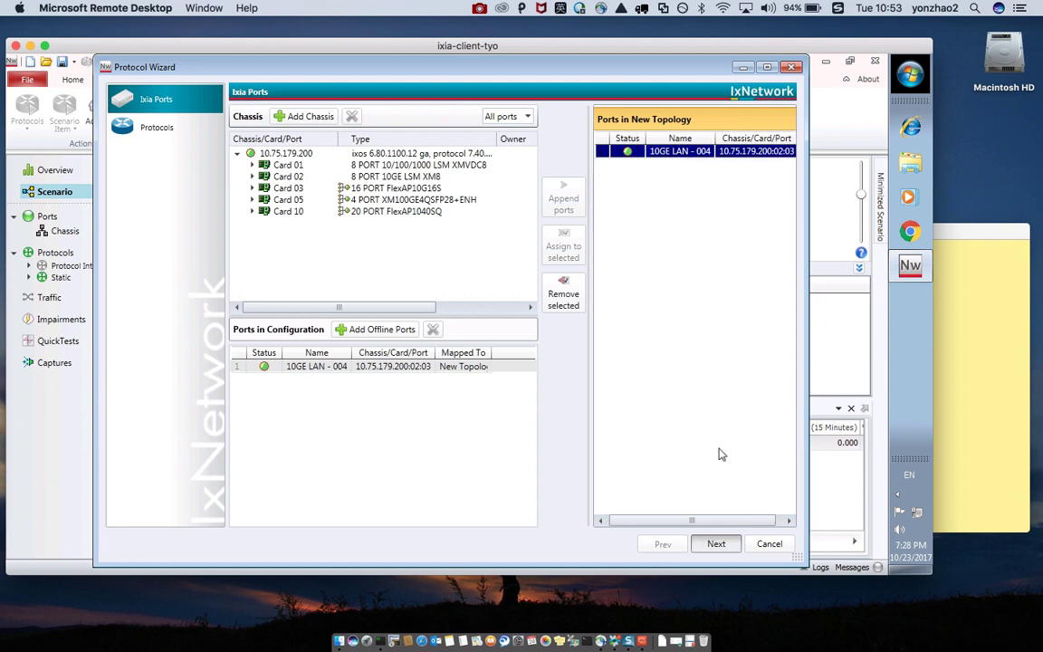
# Step: Choose the NextGen ISIS-L3 routing protocol for the new topology and finish the Protocol Wizard
pyautogui.moveTo(792, 296); pyautogui.dragTo(789, 457)
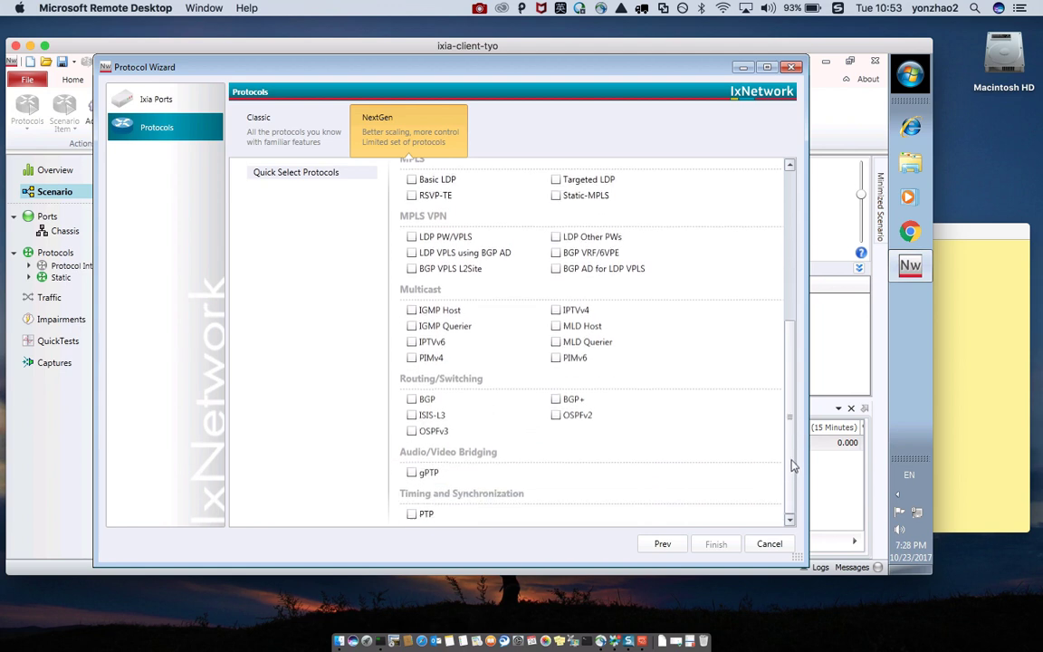
pyautogui.click(412, 416)
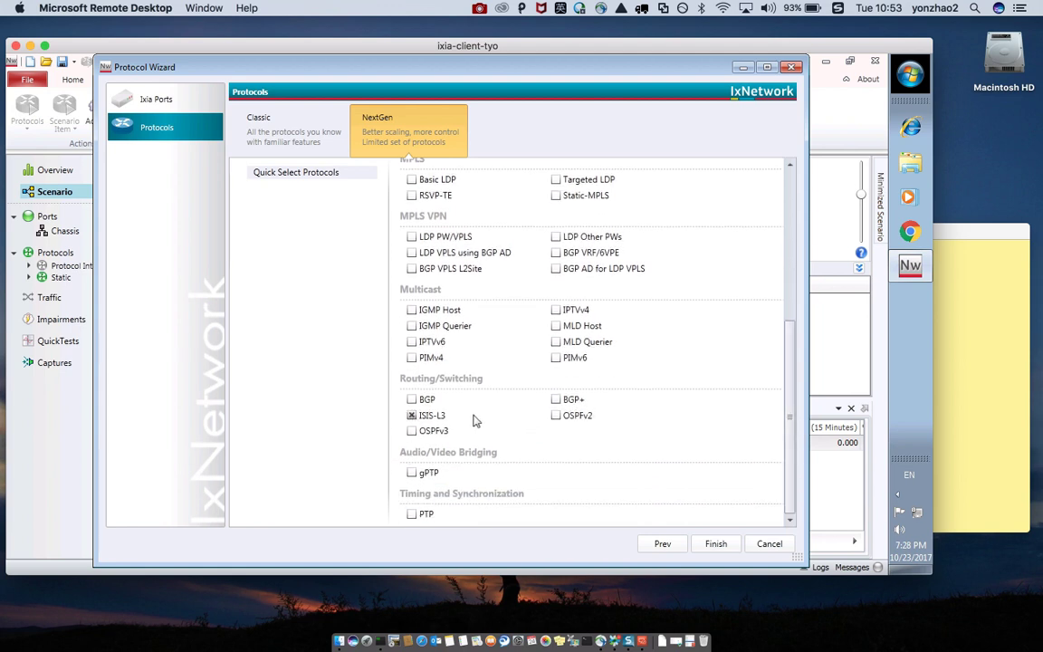
pyautogui.click(725, 545)
# Step: Inspect the details of Device Group 1 and its Ethernet 1 layer, and glance at the router terminal
pyautogui.click(353, 199)
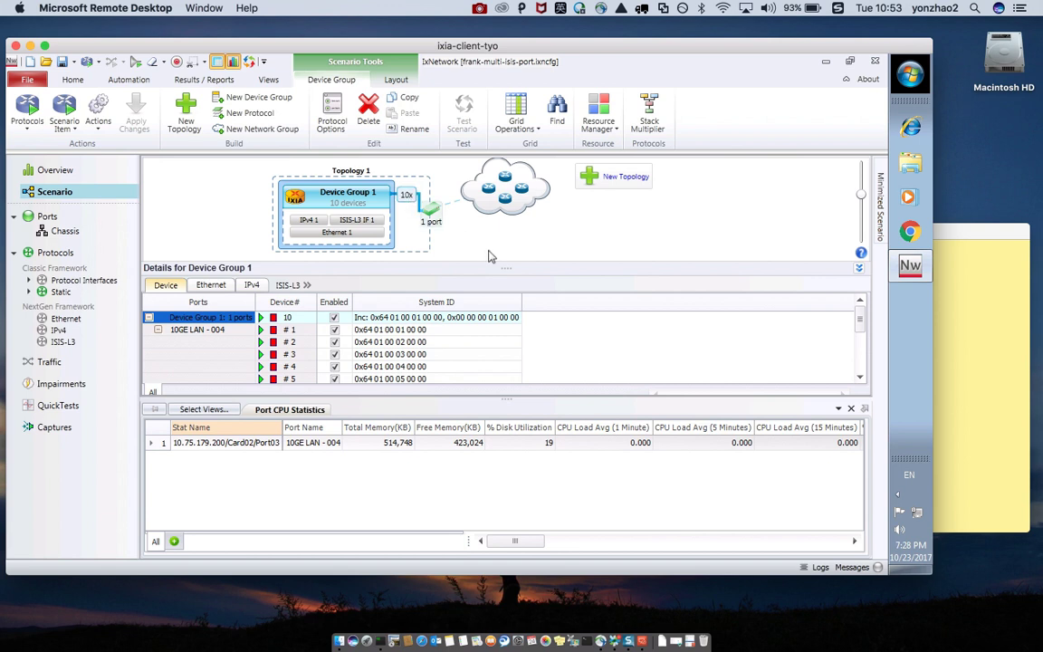
pyautogui.click(336, 232)
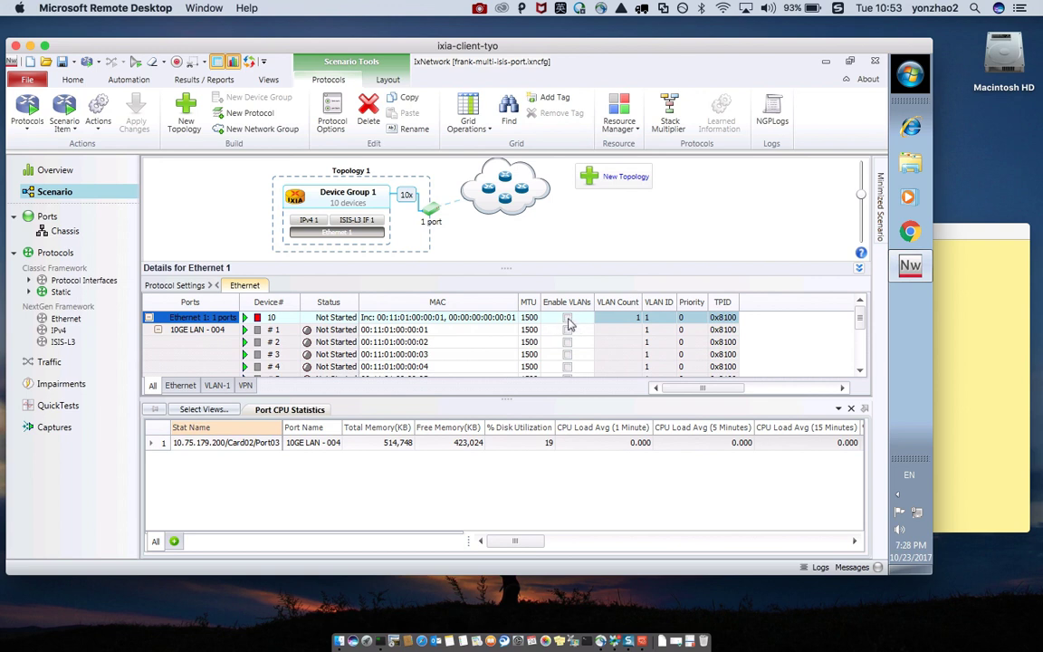
pyautogui.click(974, 320)
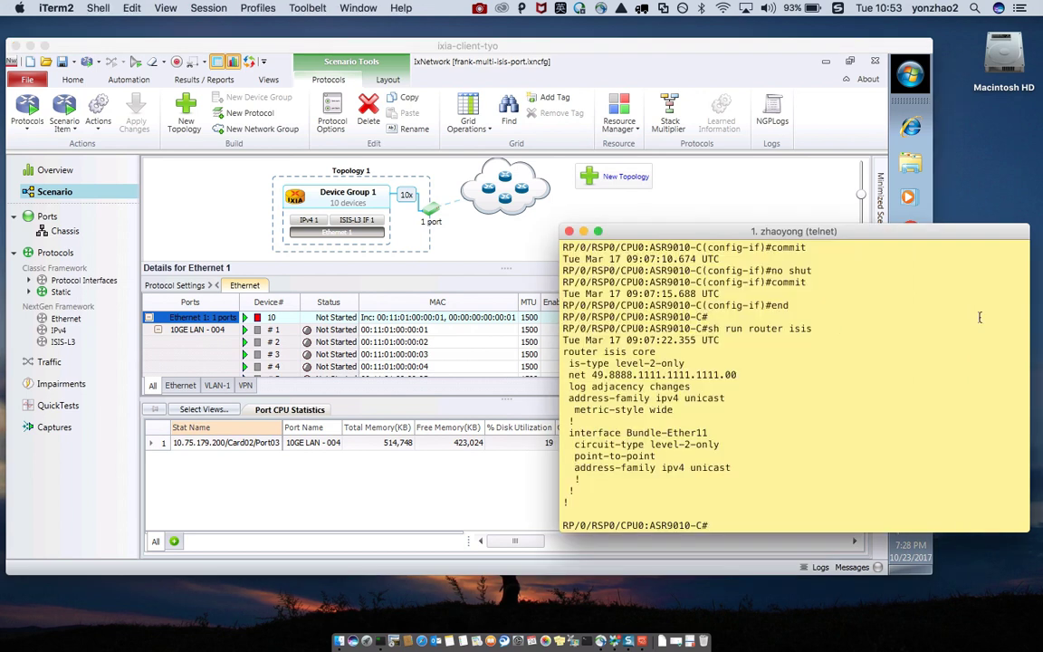
# Step: Set the multiplier of Device Group 1 to 1
pyautogui.click(401, 199)
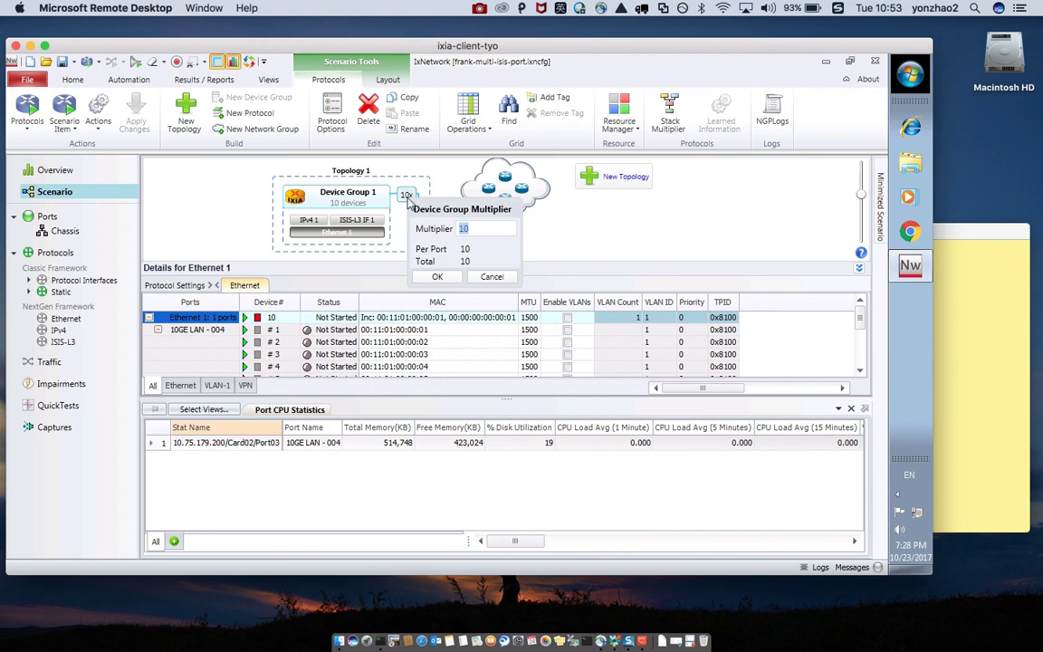
pyautogui.click(494, 227)
pyautogui.press('BackSpace')
pyautogui.press('Return')
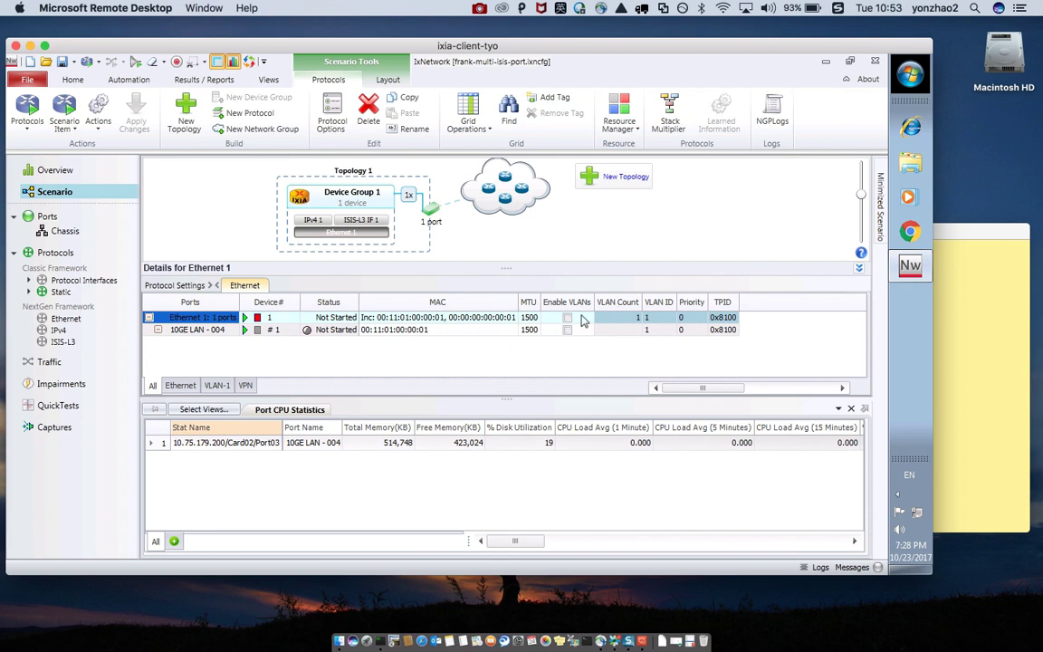
# Step: Open the IPv4 1 details, then switch to the router terminal and run "sh run int bundle-ether 11"
pyautogui.click(313, 220)
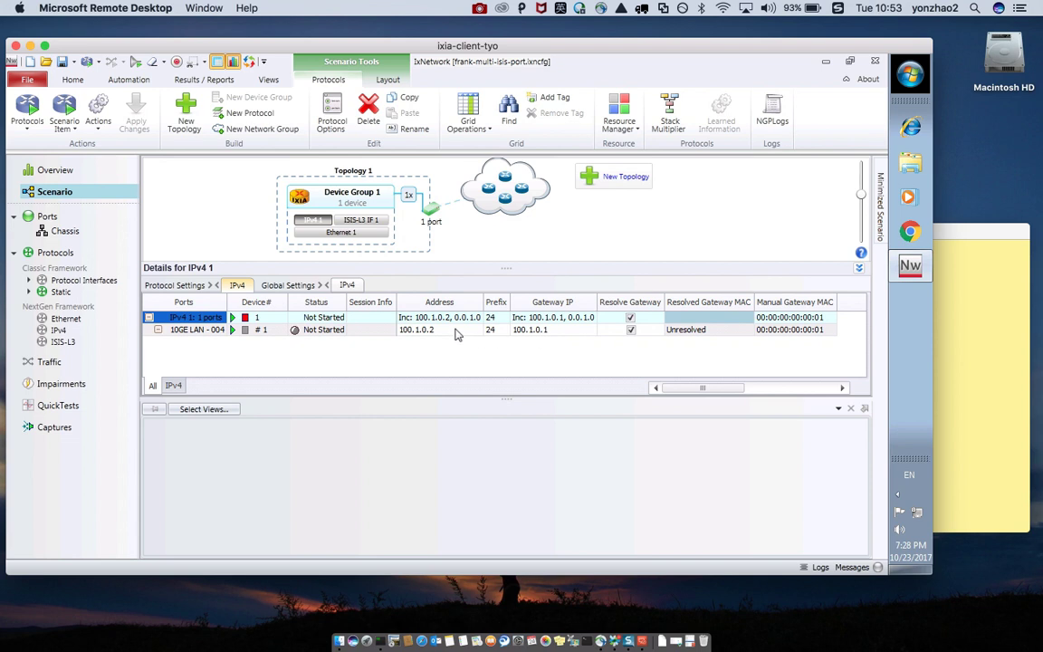
pyautogui.press('super+Tab')
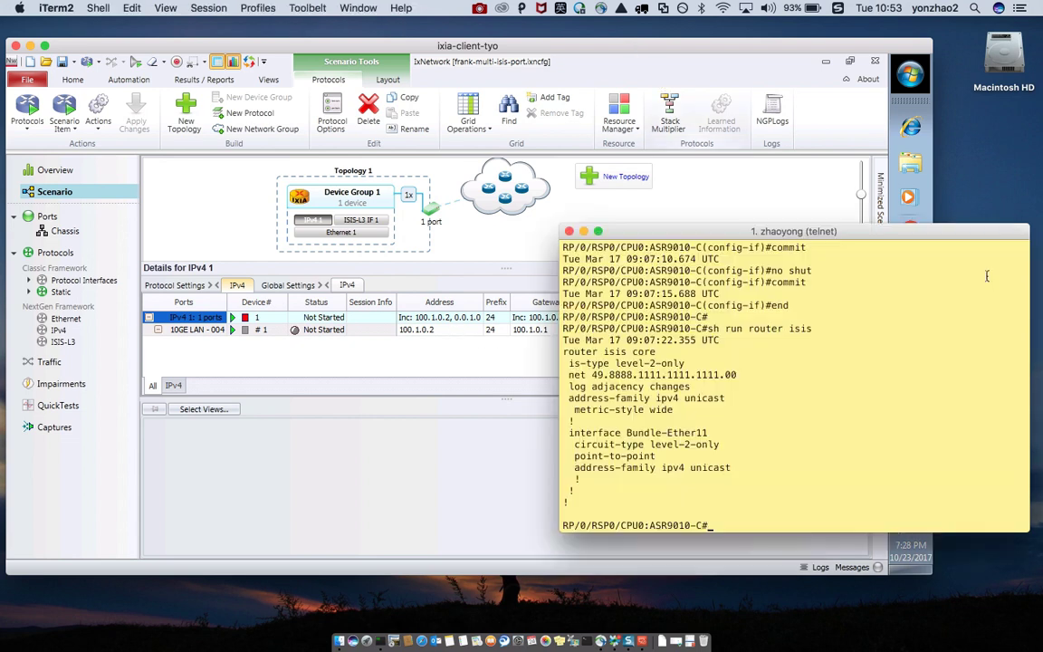
pyautogui.write('sh int')
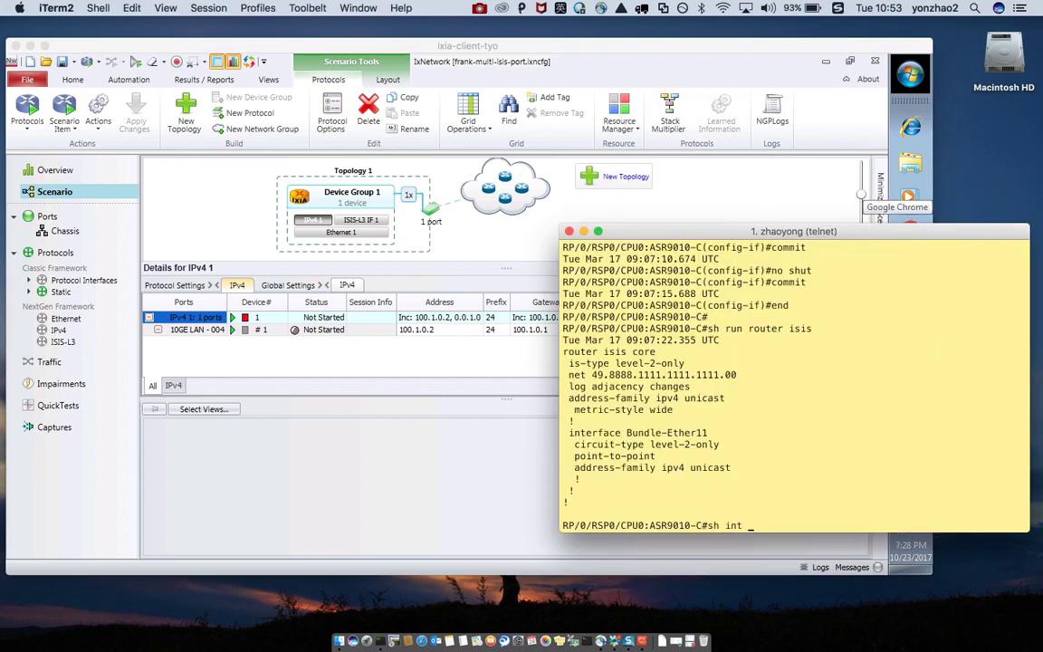
pyautogui.press('BackSpace')
pyautogui.press('BackSpace')
pyautogui.press('BackSpace')
pyautogui.press('BackSpace')
pyautogui.write('run int bue')
pyautogui.press('BackSpace')
pyautogui.write('ndle-ether')
pyautogui.write('11')
pyautogui.press('Return')
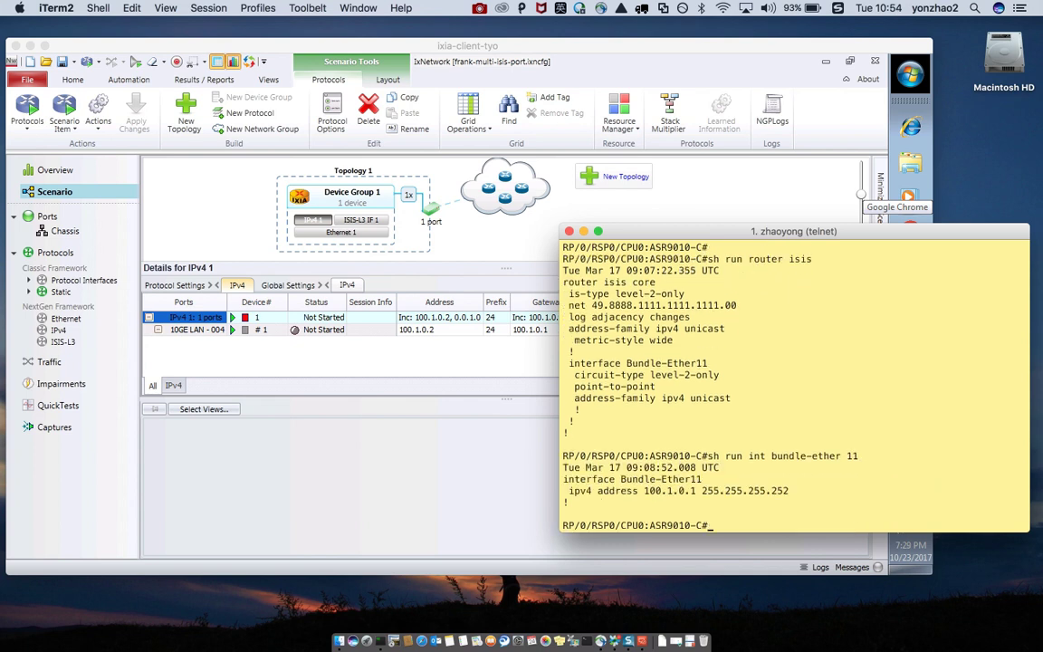
# Step: Move the terminal aside and highlight the IPv4 address configured on Bundle-Ether11
pyautogui.doubleClick(643, 490)
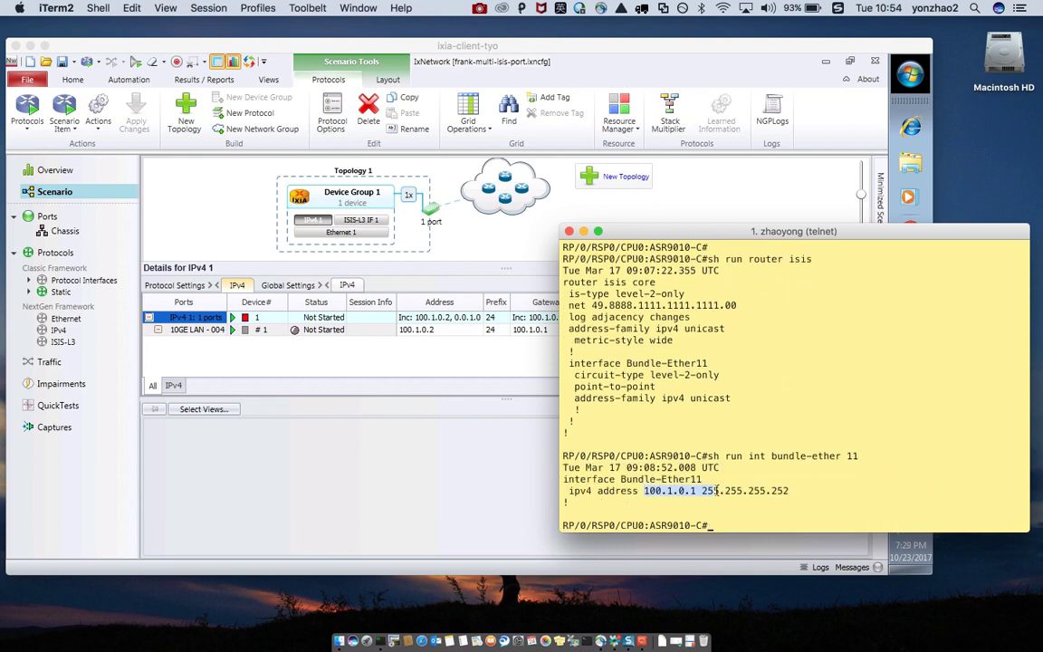
pyautogui.moveTo(733, 231); pyautogui.dragTo(801, 230)
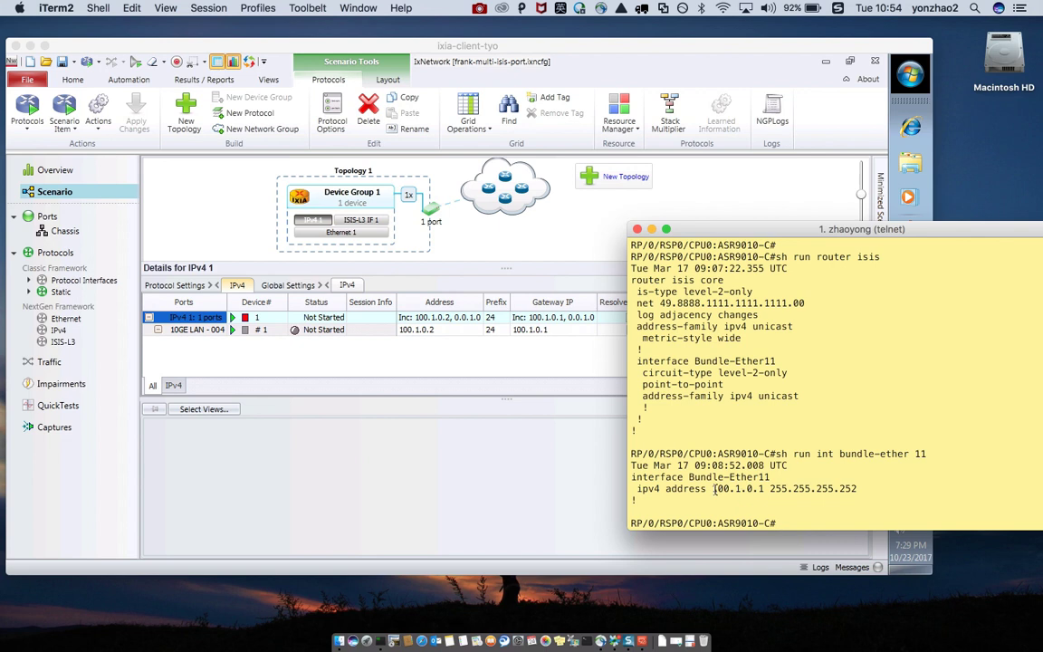
pyautogui.moveTo(714, 490); pyautogui.dragTo(778, 490)
pyautogui.click(792, 489)
# Step: Return to IxNetwork, check the IPv4 address of port 10GE LAN - 004, and start the IPv4 1 protocol
pyautogui.click(453, 333)
pyautogui.click(452, 332)
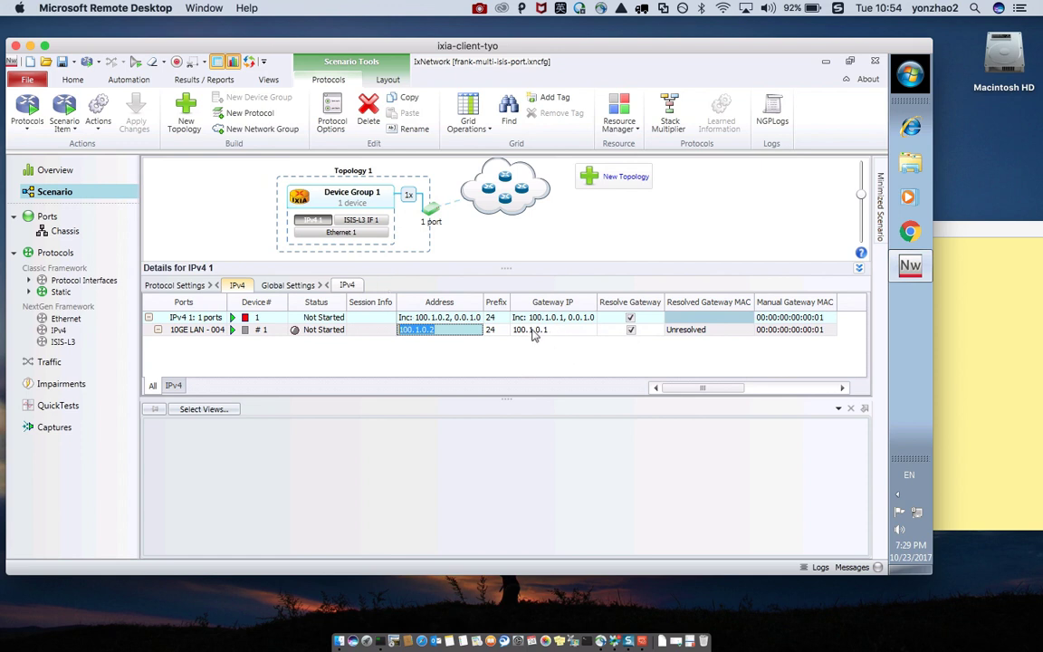
pyautogui.click(233, 318)
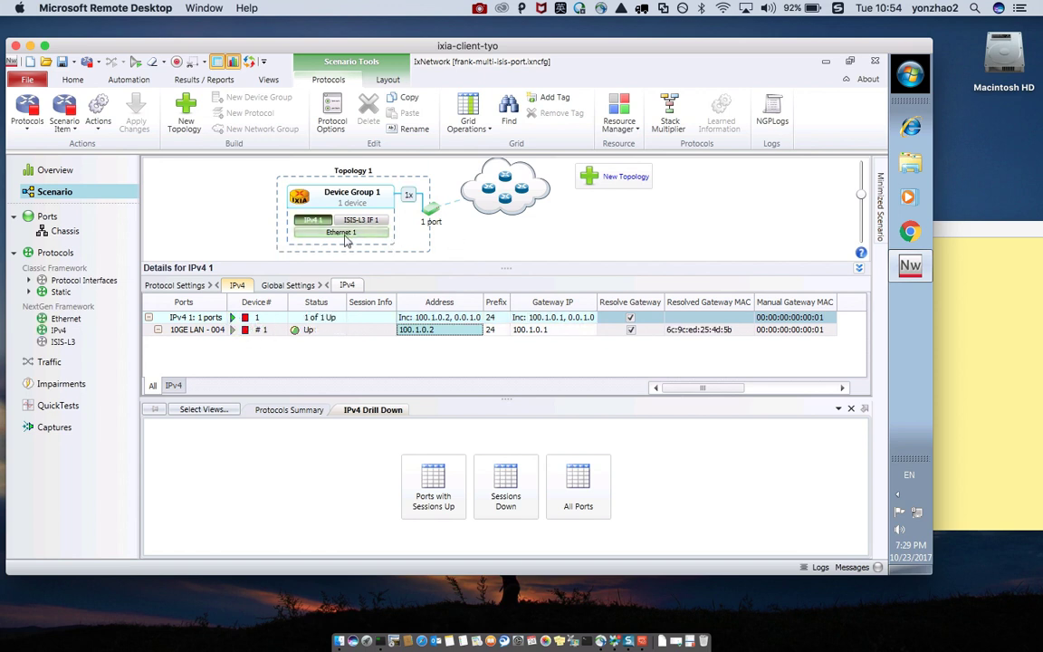
pyautogui.moveTo(333, 239)
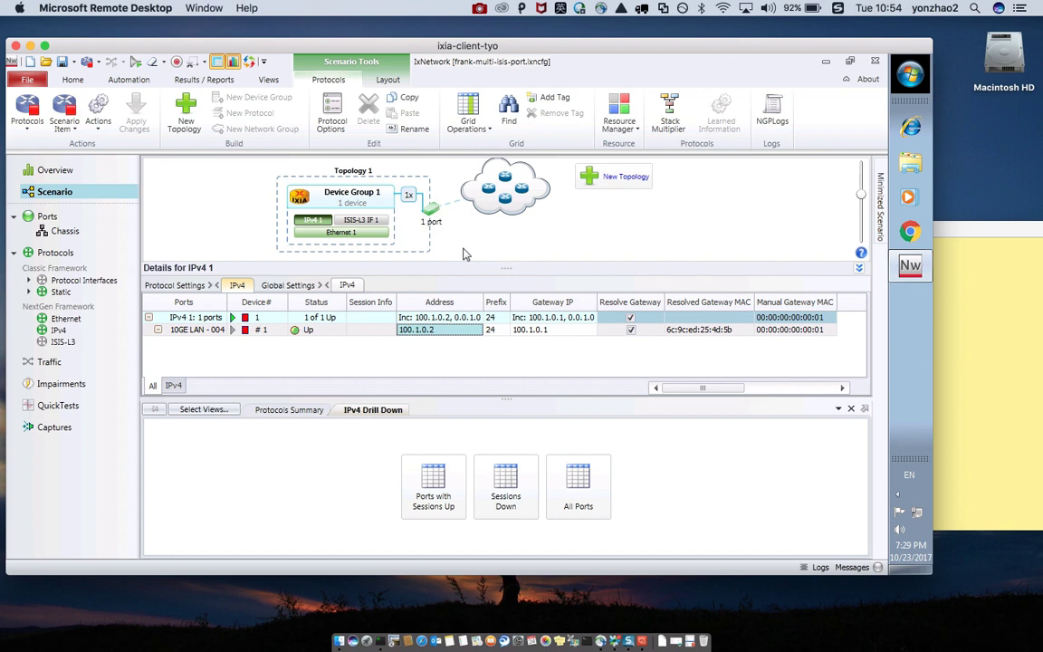
# Step: Switch to the router terminal, ping 100.1.0.2, and highlight the reply line
pyautogui.press('super+Tab')
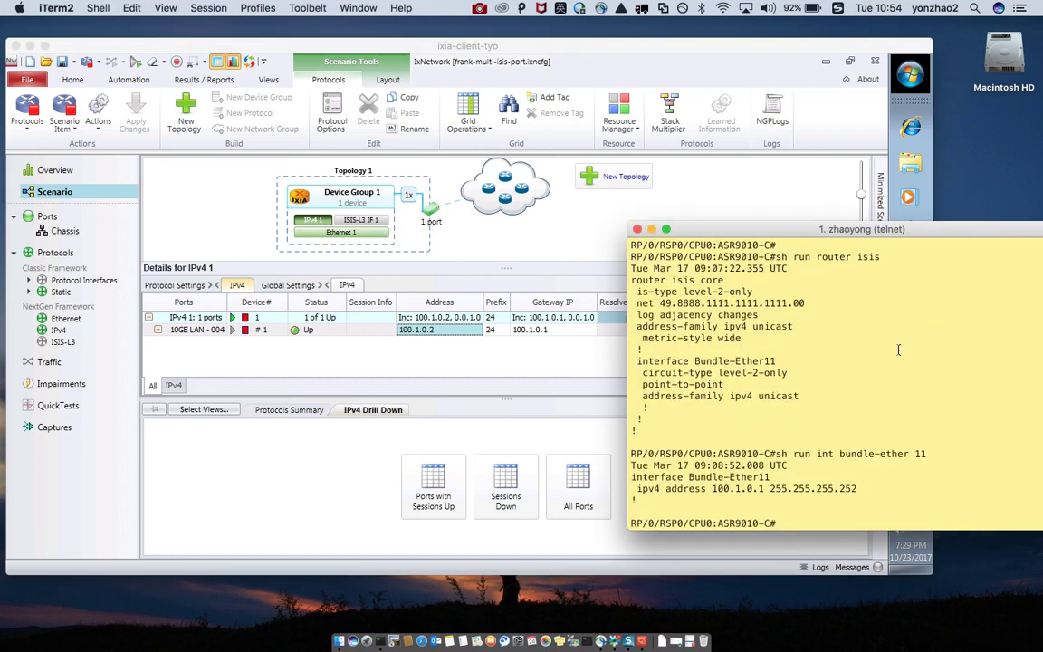
pyautogui.press('Return')
pyautogui.press('Return')
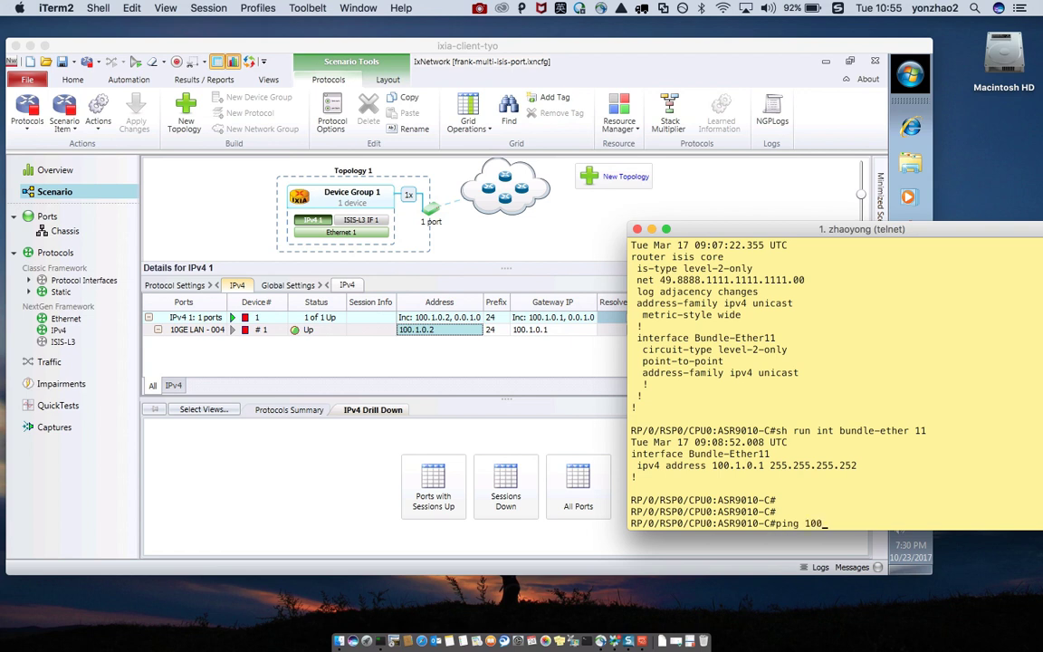
pyautogui.write('ping 100.1.0.2')
pyautogui.press('Return')
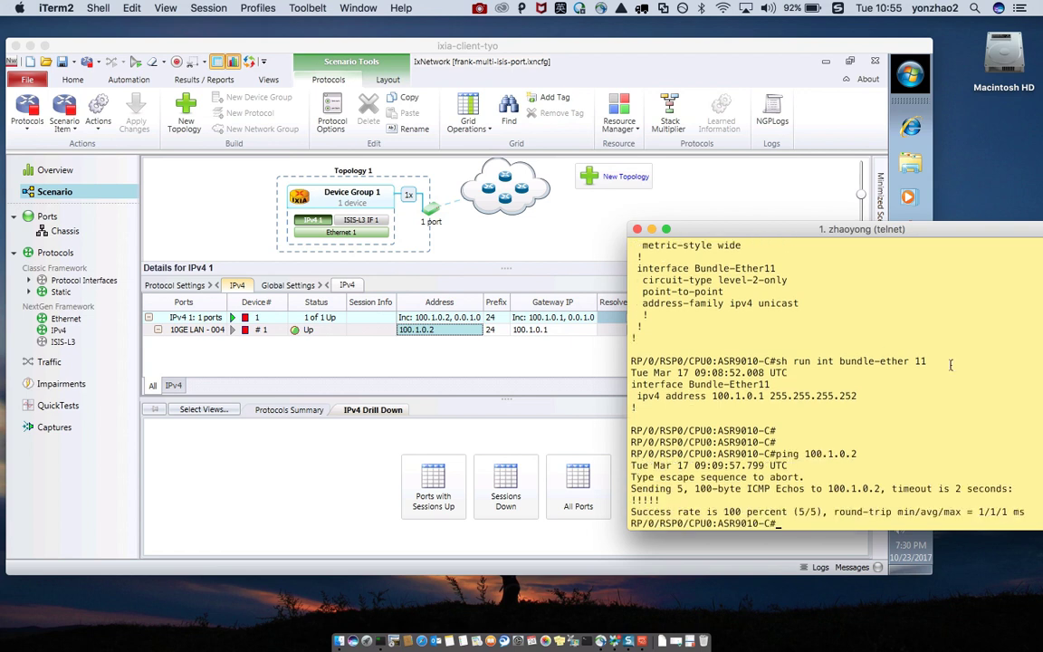
pyautogui.doubleClick(672, 498)
# Step: Run "sh int bundle-ether 11" on the router, highlight the bundle's hardware address, and quit the paged output
pyautogui.moveTo(715, 233); pyautogui.dragTo(930, 229)
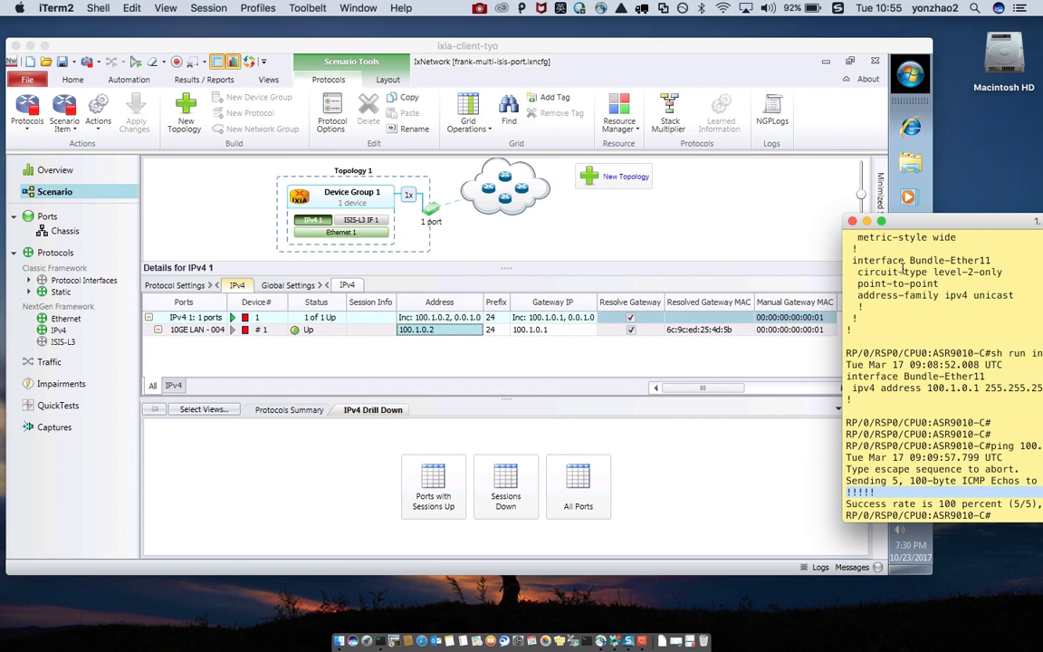
pyautogui.moveTo(958, 232); pyautogui.dragTo(223, 234)
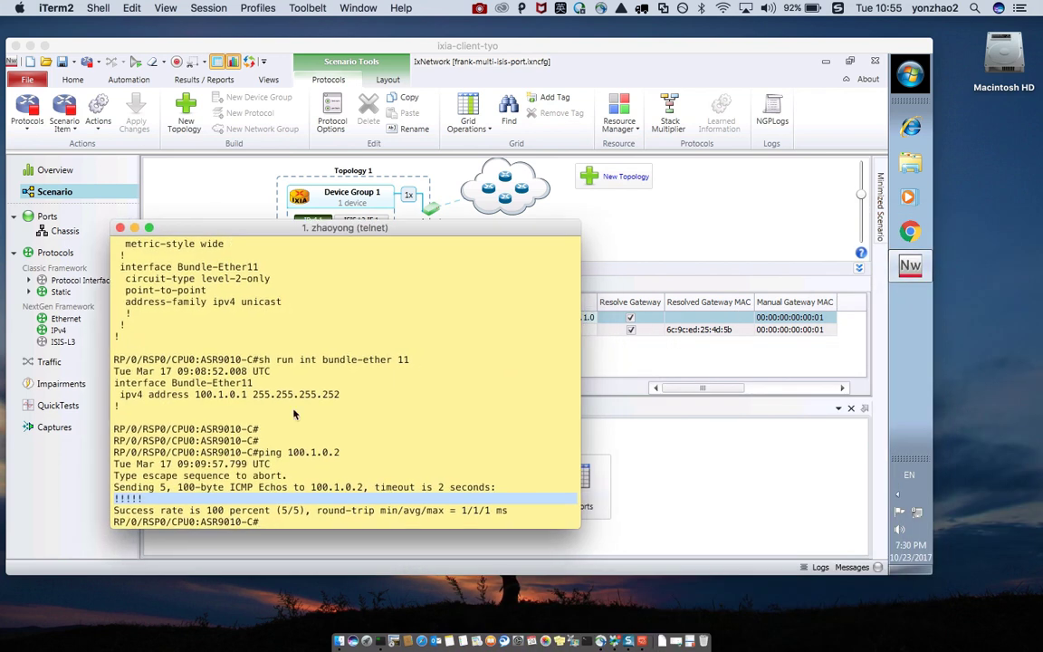
pyautogui.write('sh int bundle-')
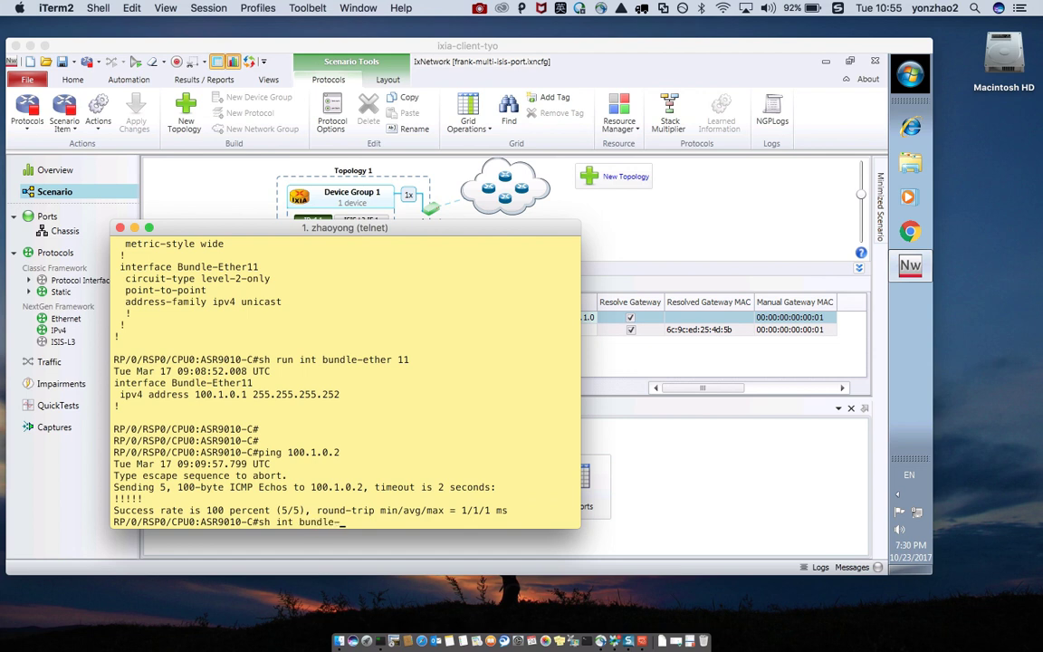
pyautogui.press('Tab')
pyautogui.write('ether 11')
pyautogui.press('Return')
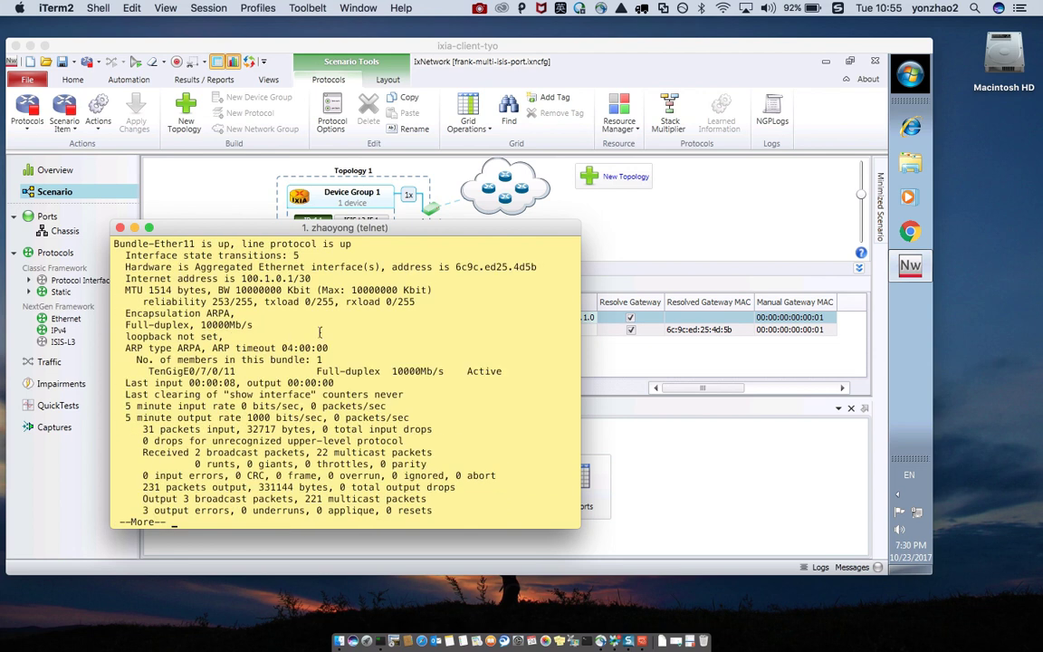
pyautogui.moveTo(456, 266); pyautogui.dragTo(542, 265)
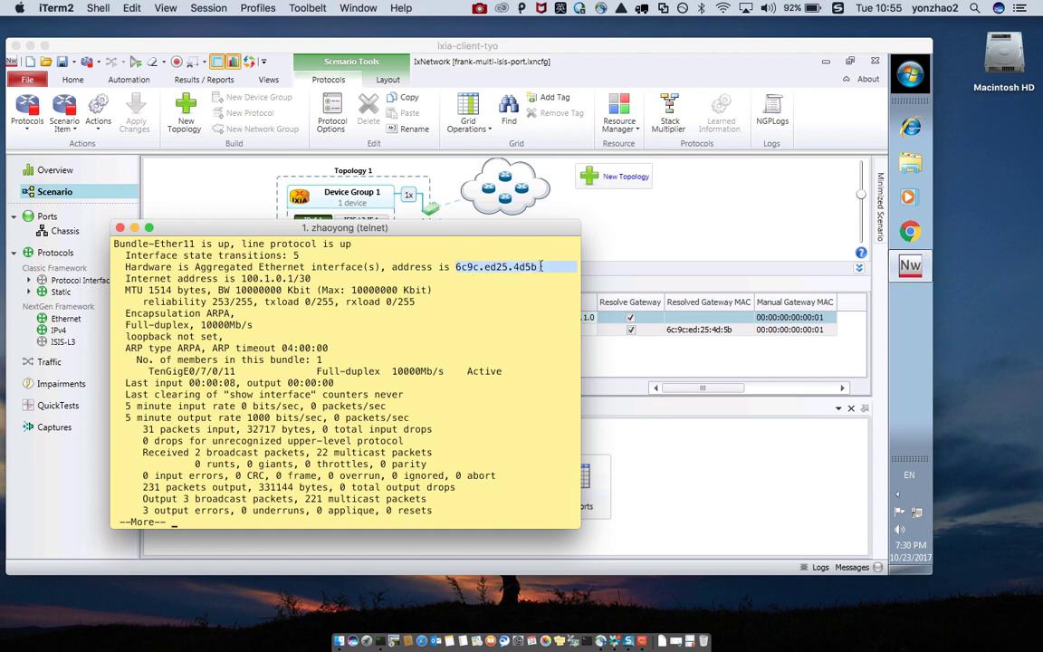
pyautogui.press('q')
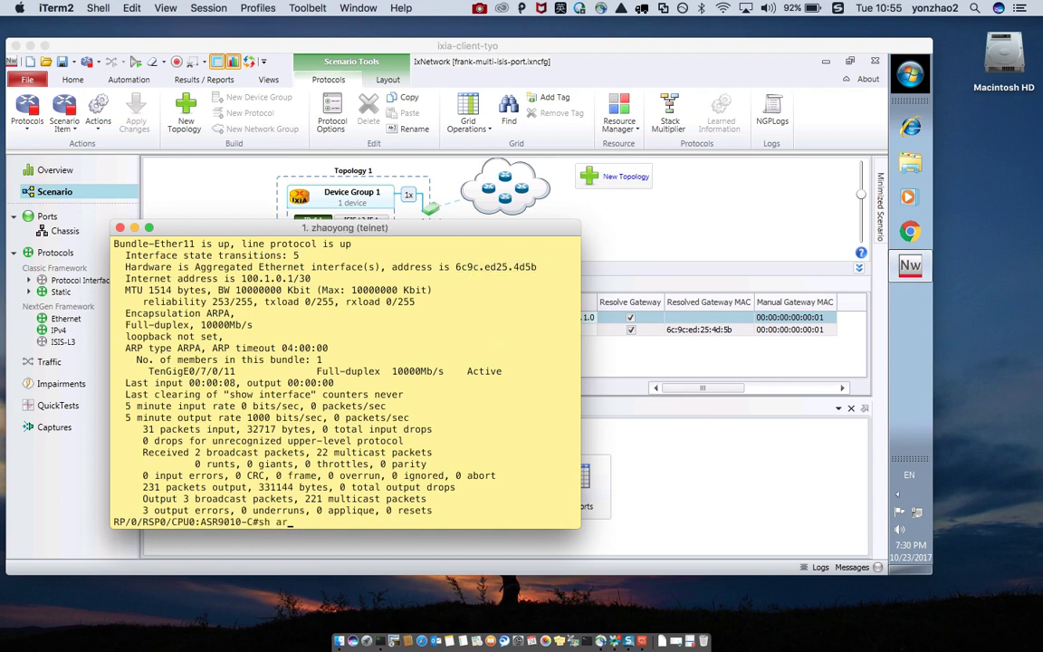
# Step: Display the router's ARP table with "sh arp location 0/7/cpu0" and highlight the hardware address for 100.1.0.2
pyautogui.write('sh arp location 0/0/cpu0')
pyautogui.scroll(4, 344, 376)
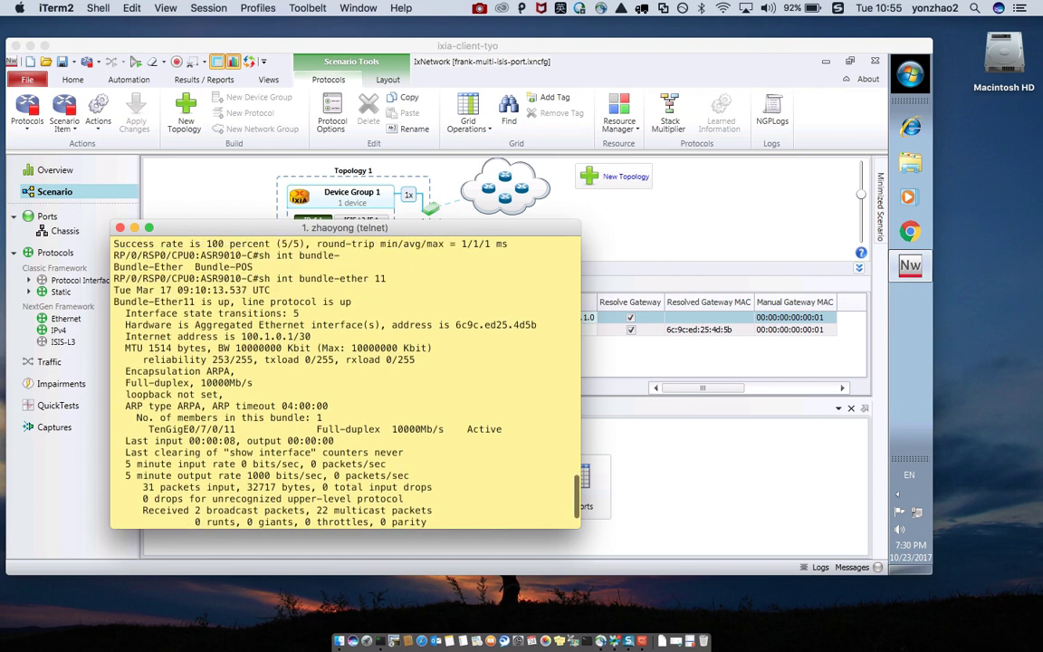
pyautogui.scroll(-4, 344, 375)
pyautogui.press('Left')
pyautogui.press('Left')
pyautogui.press('Left')
pyautogui.press('Left')
pyautogui.press('BackSpace')
pyautogui.write('7')
pyautogui.press('Return')
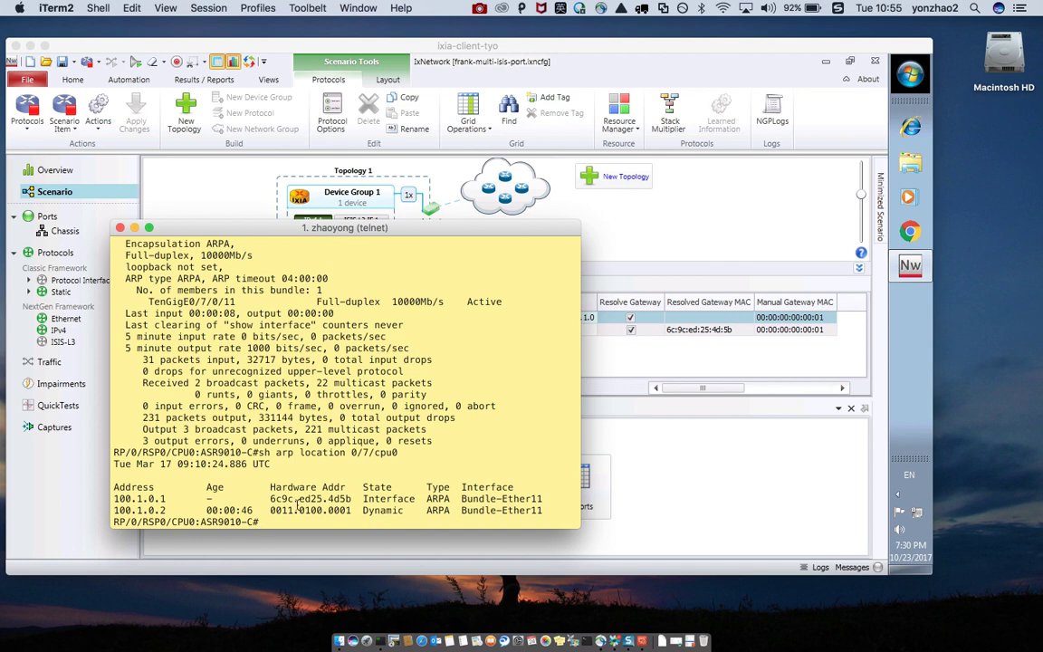
pyautogui.moveTo(269, 513)
pyautogui.mouseDown()
pyautogui.moveTo(352, 512)
pyautogui.moveTo(269, 511)
pyautogui.mouseUp()
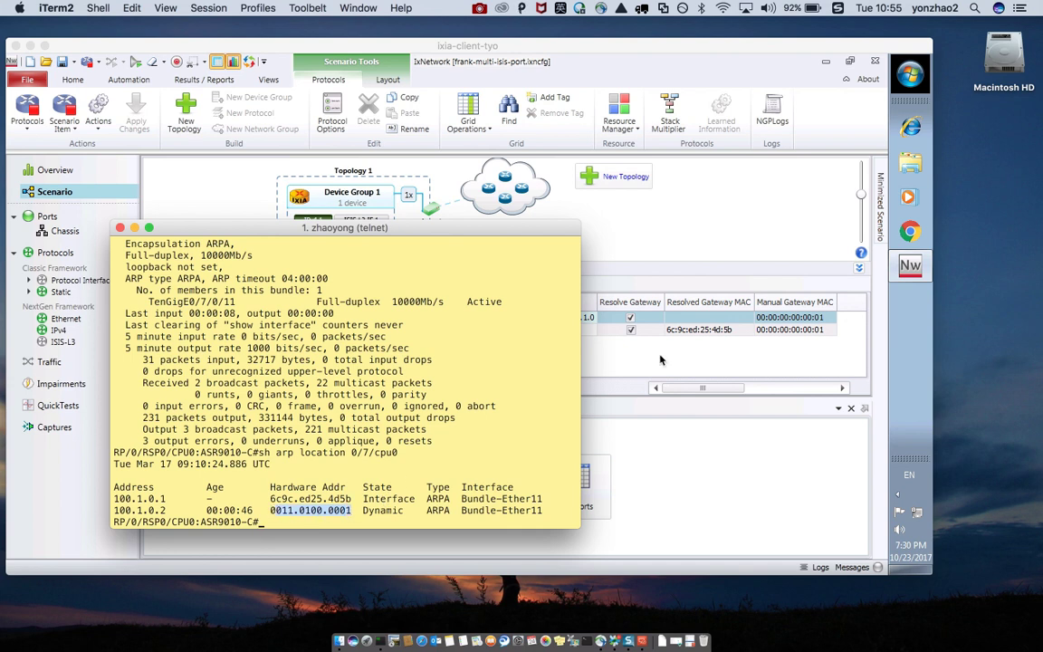
# Step: Return to IxNetwork and review the address, prefix and gateway of port 10GE LAN - 004
pyautogui.click(645, 359)
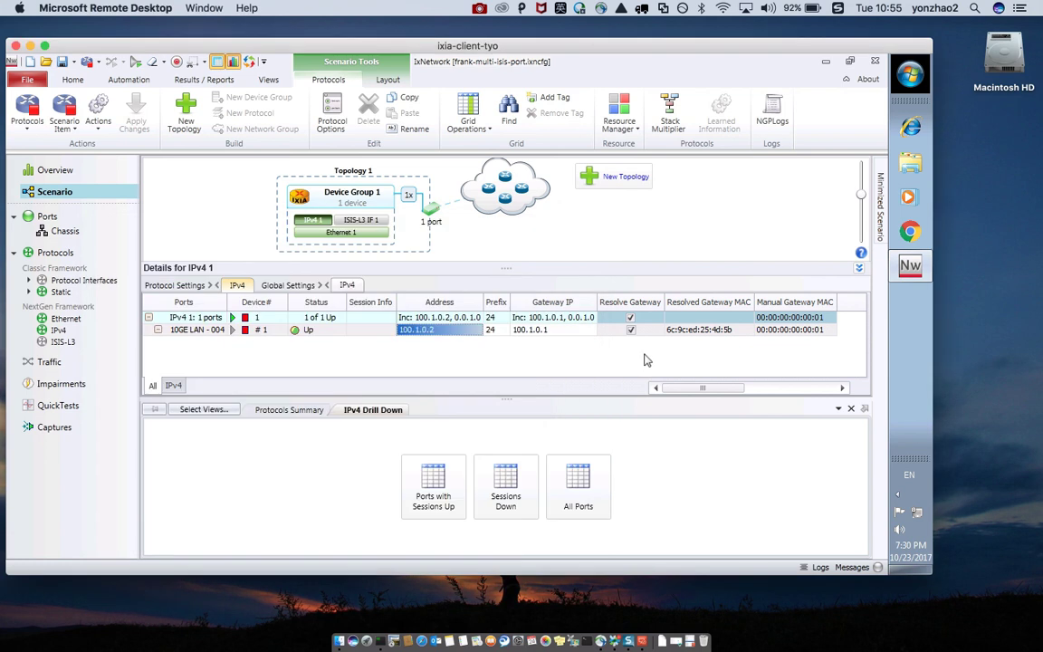
pyautogui.press('Tab')
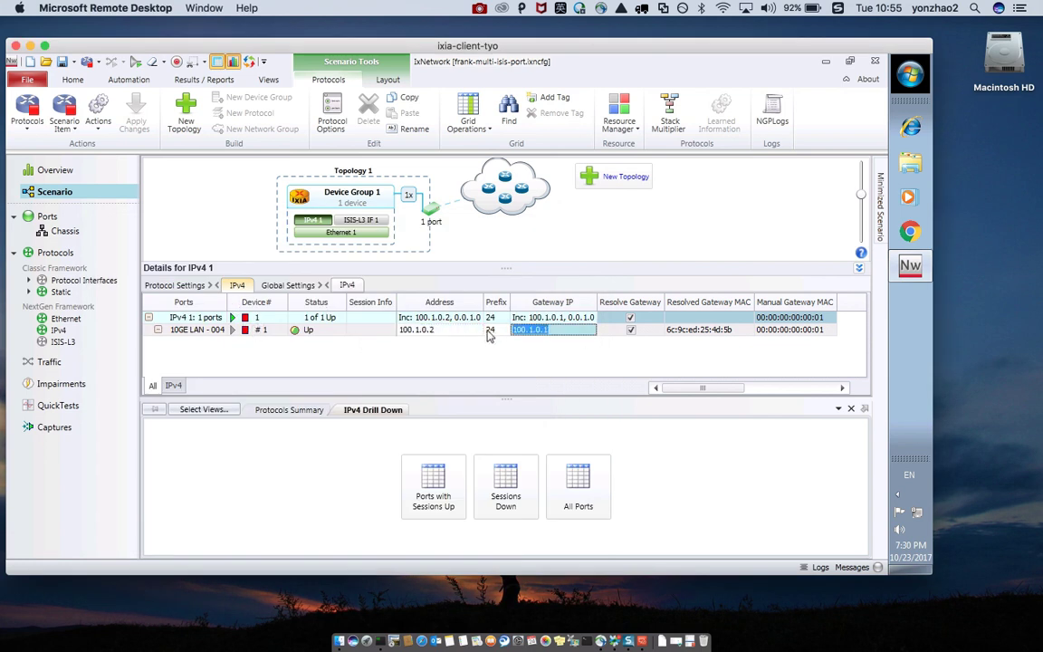
pyautogui.hotkey('shift', 'Tab')
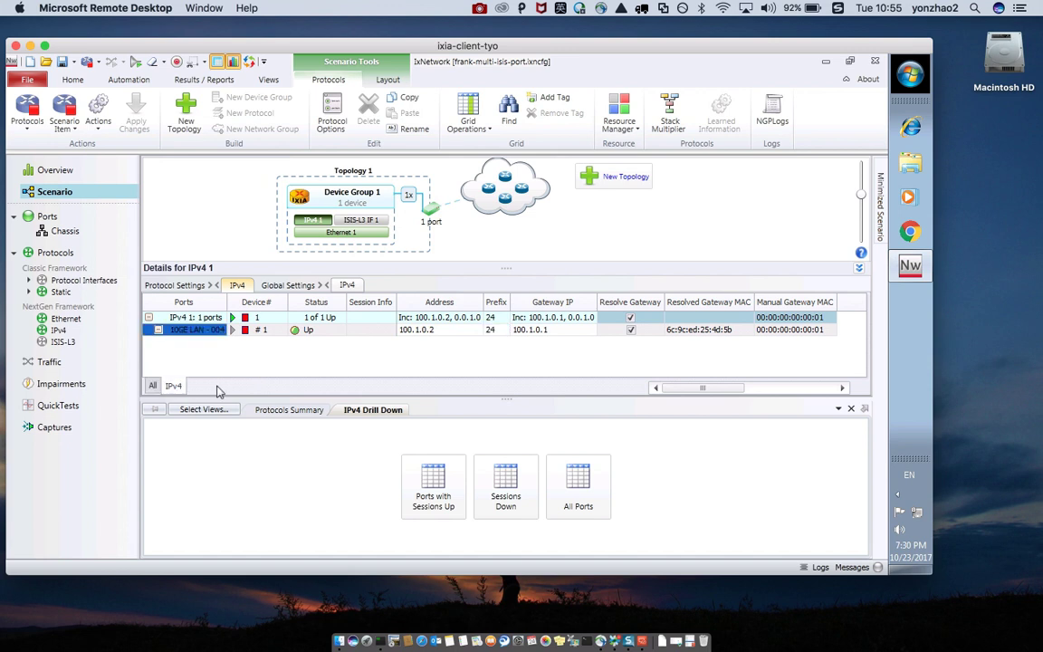
pyautogui.moveTo(704, 389)
pyautogui.mouseDown()
pyautogui.moveTo(693, 390)
pyautogui.moveTo(804, 392)
pyautogui.moveTo(721, 396)
pyautogui.mouseUp()
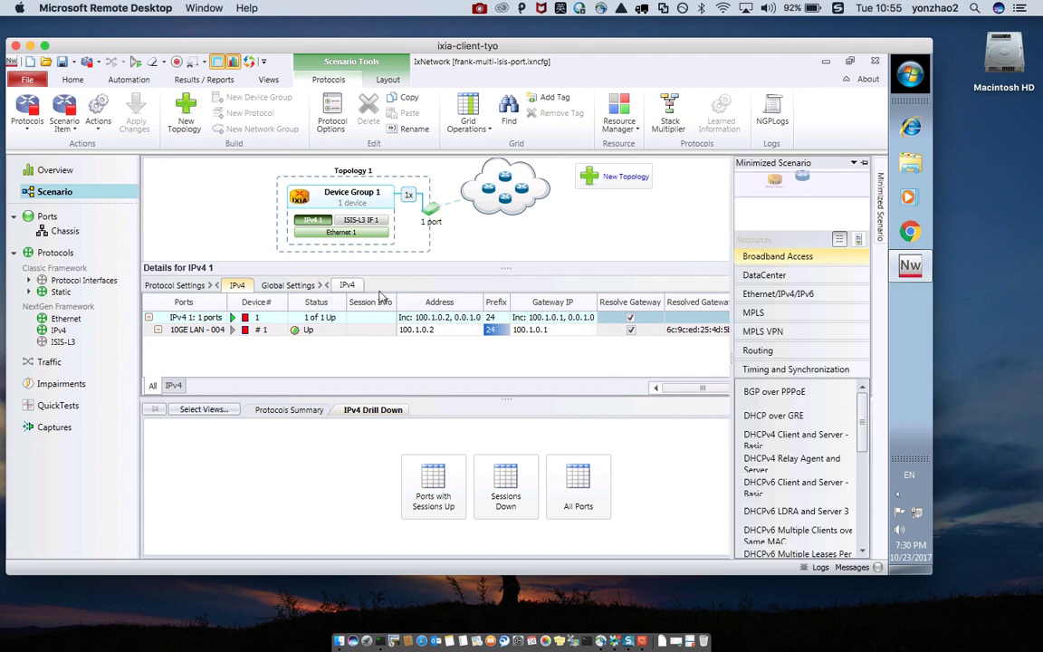
# Step: Open the details of ISIS-L3 IF 1 and examine its network type and level type settings
pyautogui.moveTo(362, 224)
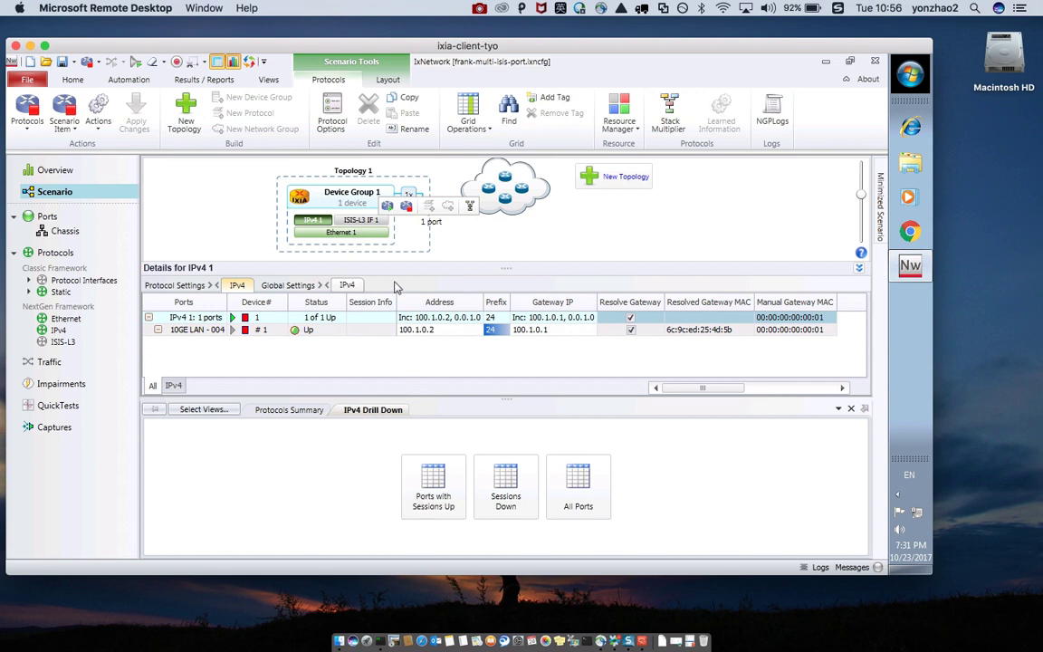
pyautogui.click(378, 222)
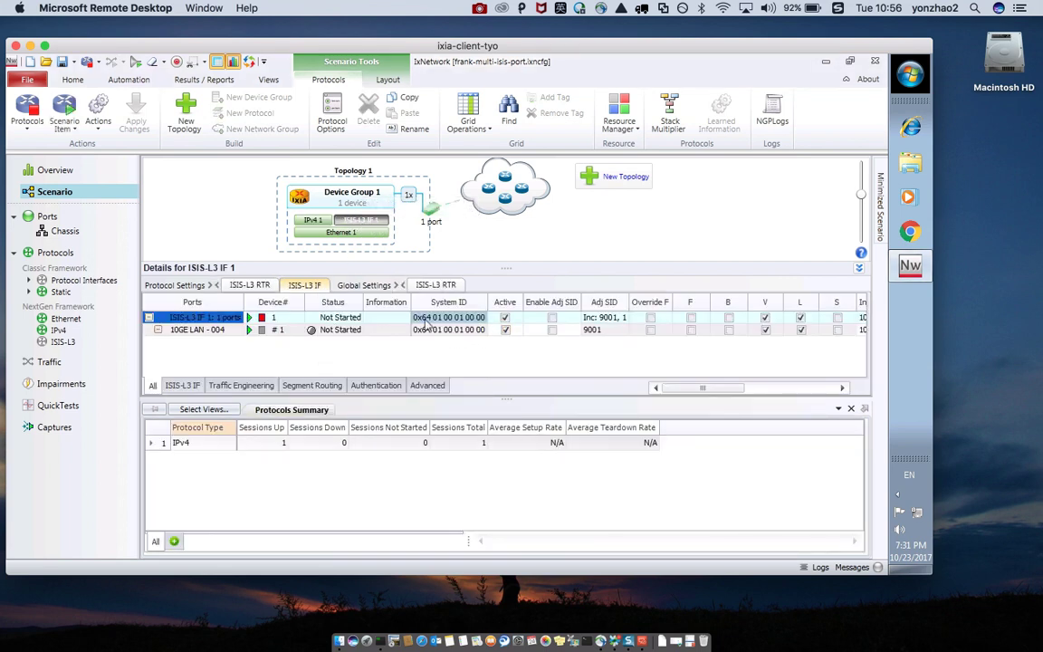
pyautogui.moveTo(685, 394); pyautogui.dragTo(721, 393)
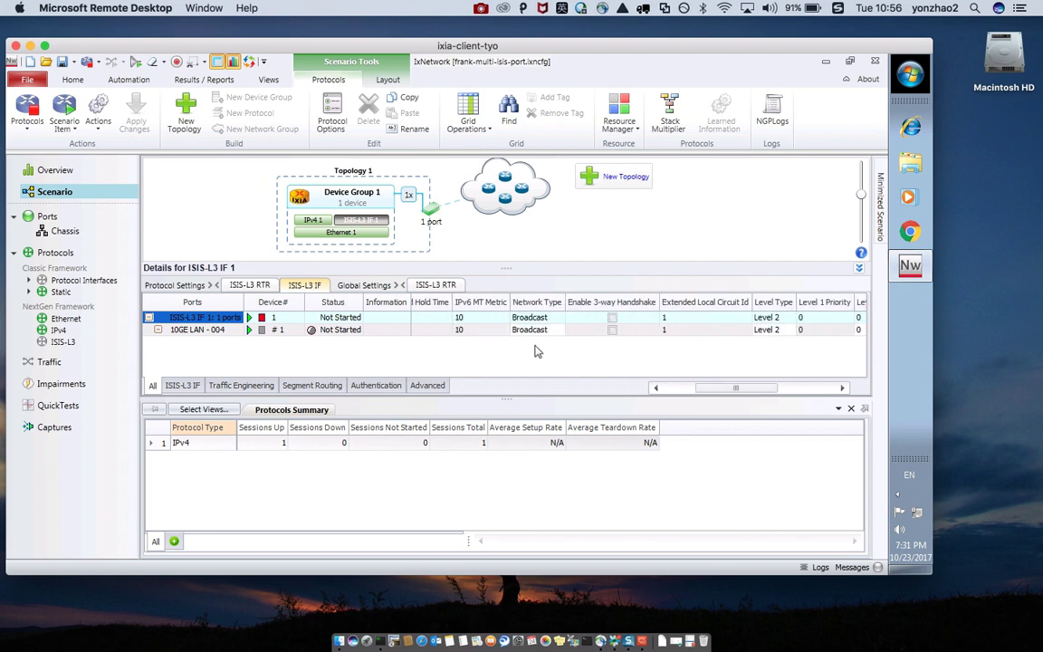
# Step: Switch to the router terminal, run "sh run router isis", and highlight the point-to-point line under Bundle-Ether11
pyautogui.click(358, 634)
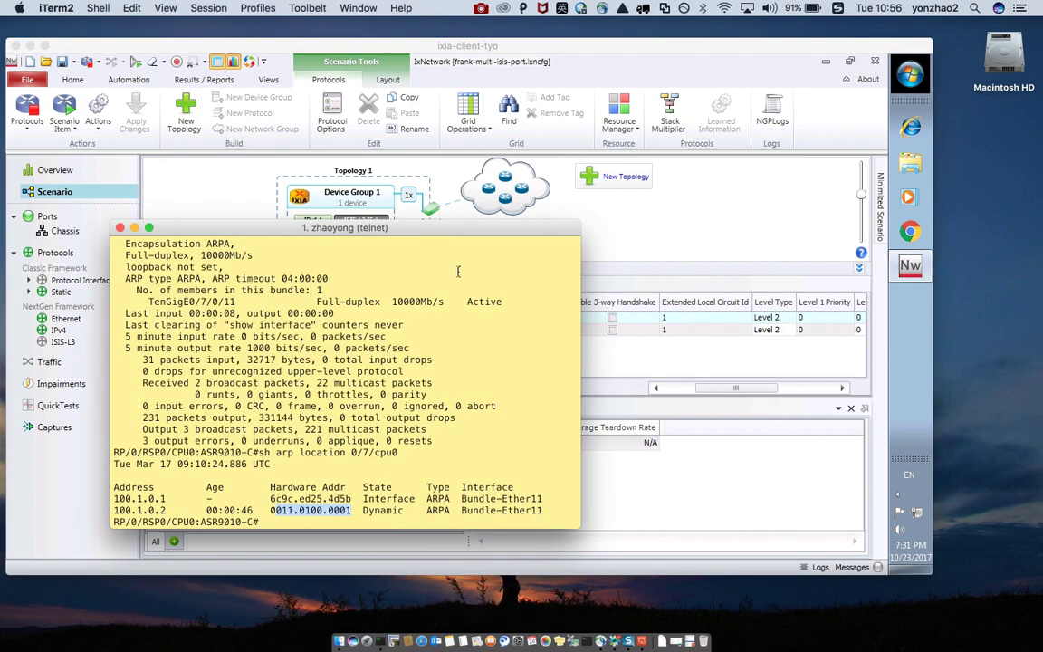
pyautogui.press('Return')
pyautogui.press('Return')
pyautogui.write('sh run router ')
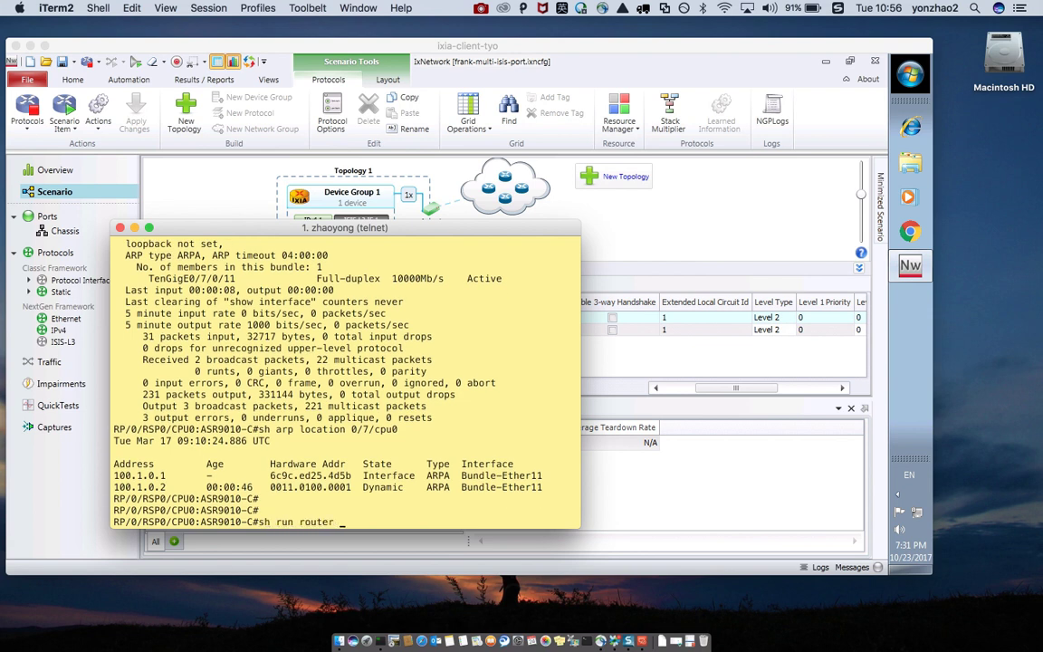
pyautogui.write('isis')
pyautogui.press('Return')
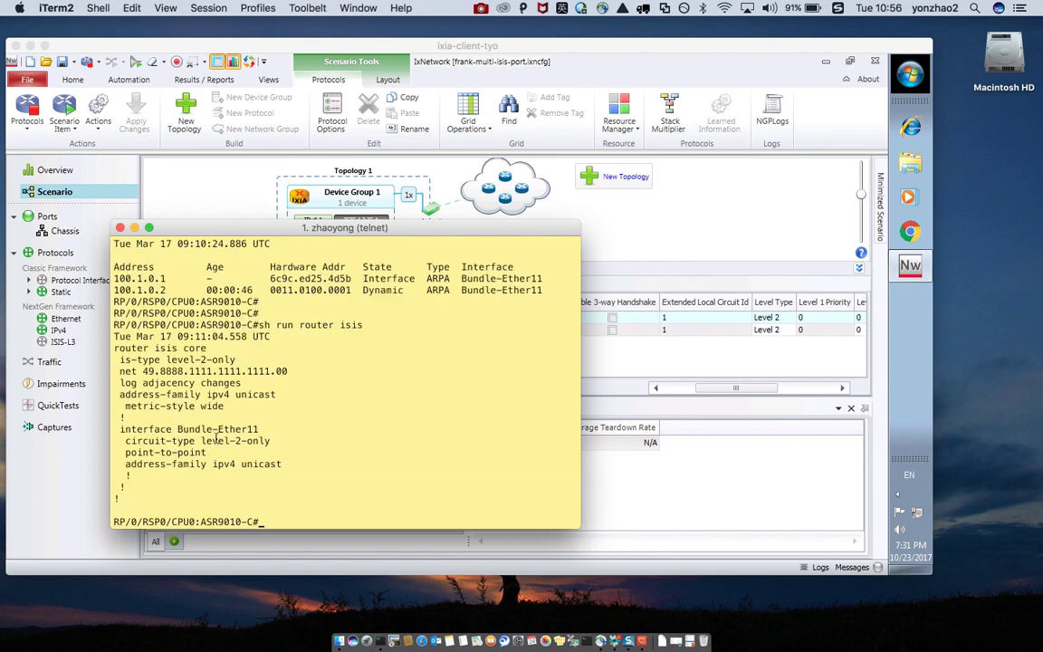
pyautogui.moveTo(140, 372)
pyautogui.mouseDown()
pyautogui.moveTo(188, 372)
pyautogui.moveTo(124, 372)
pyautogui.mouseUp()
pyautogui.tripleClick(125, 452)
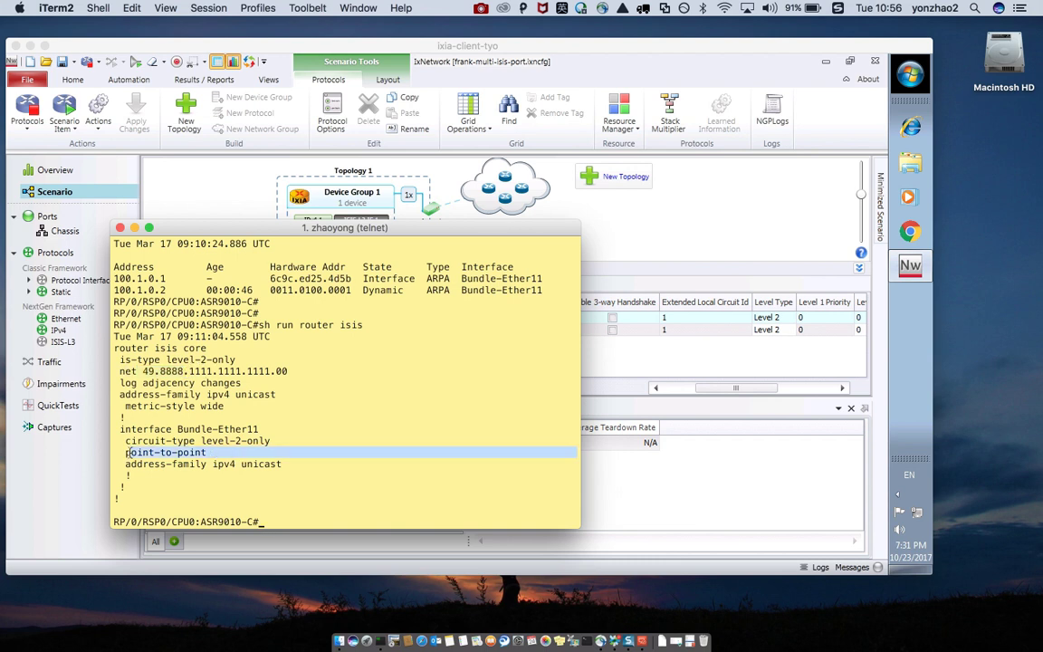
# Step: Move the terminal aside and set the Network Type of ISIS-L3 IF 1 to Point to point in IxNetwork
pyautogui.moveTo(326, 232); pyautogui.dragTo(906, 208)
pyautogui.click(546, 323)
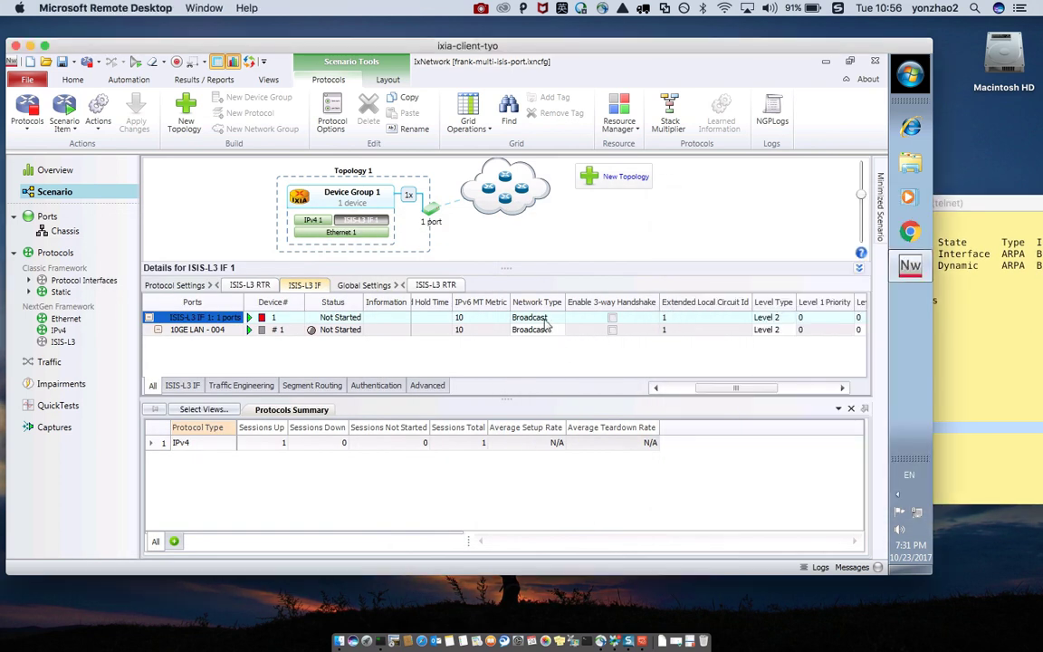
pyautogui.click(543, 319)
pyautogui.click(541, 319)
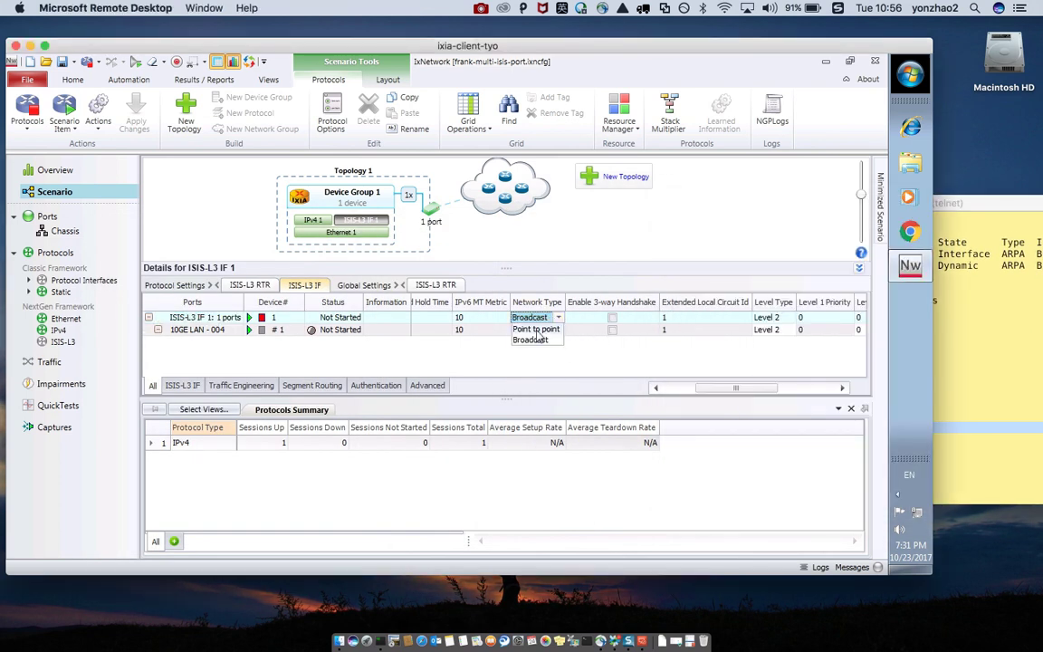
pyautogui.click(537, 329)
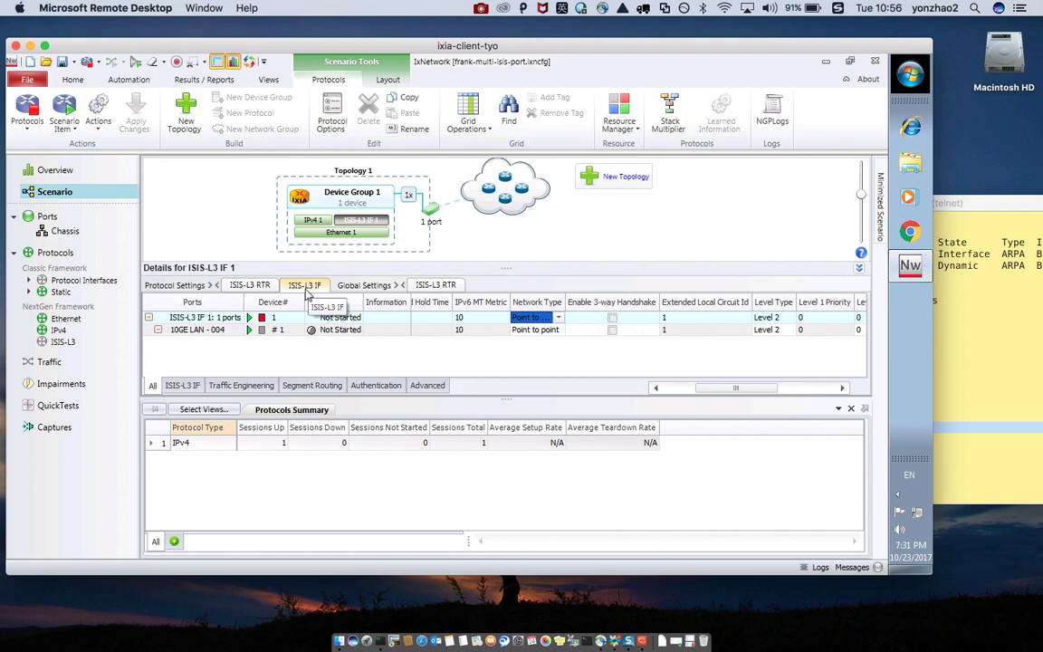
# Step: Review the hold time, level type, hello and dead intervals, authentication and auto-adjust settings of ISIS-L3 IF 1
pyautogui.click(217, 316)
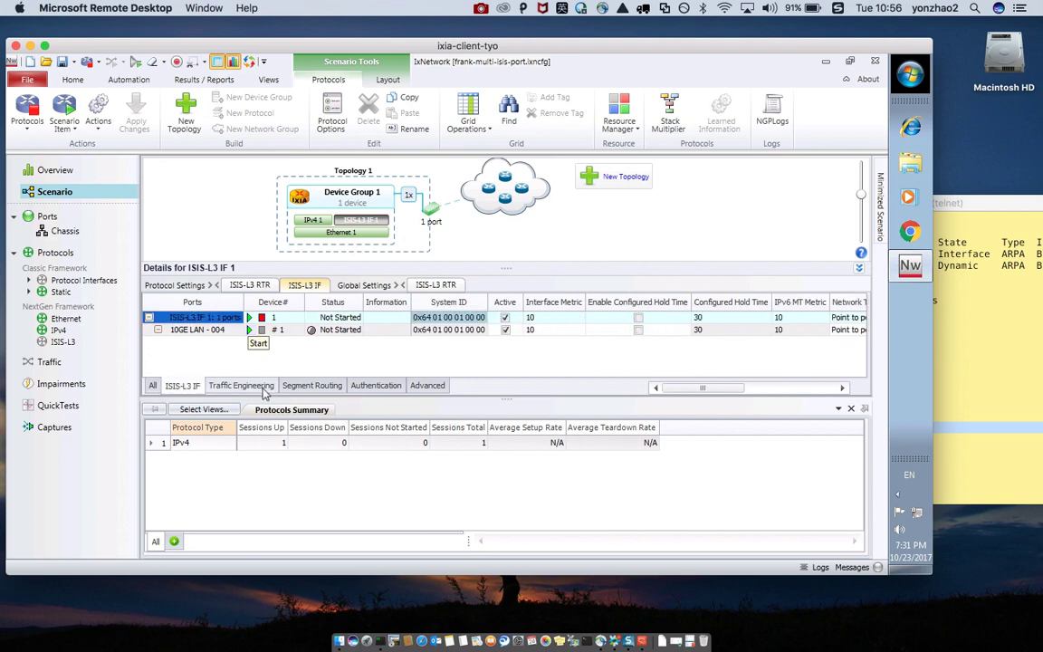
pyautogui.hscroll(3, 283, 373)
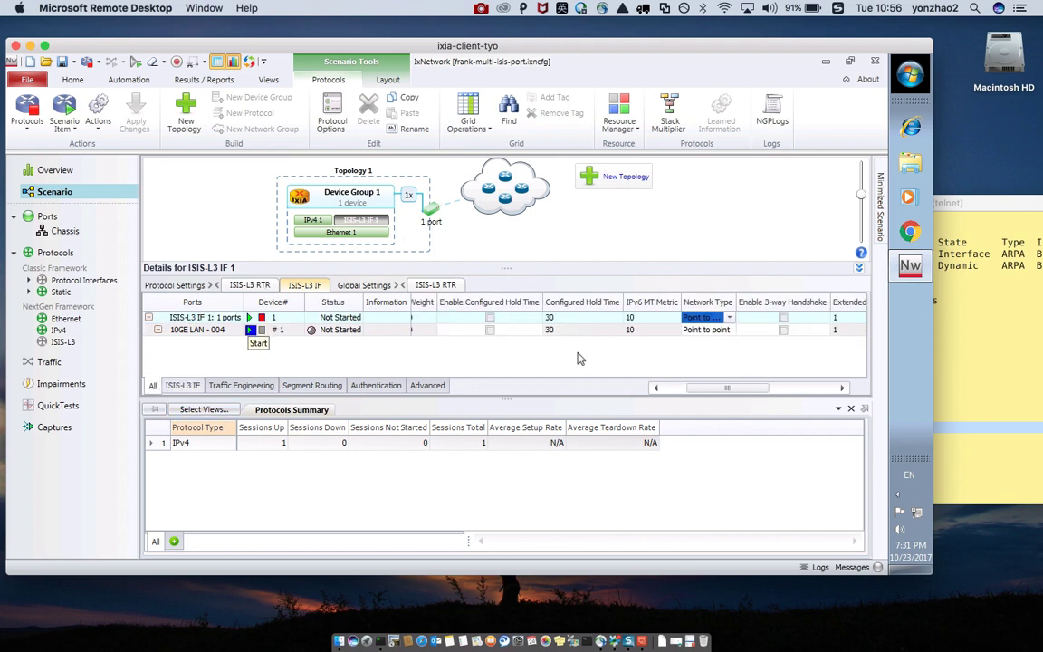
pyautogui.moveTo(717, 389); pyautogui.dragTo(741, 391)
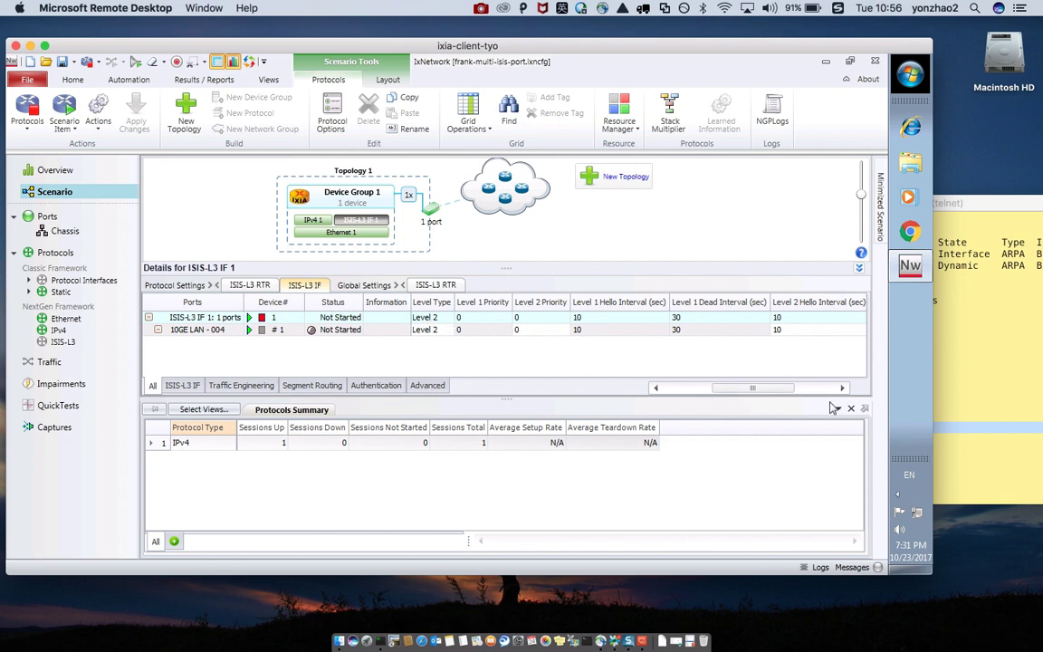
pyautogui.moveTo(751, 393); pyautogui.dragTo(792, 391)
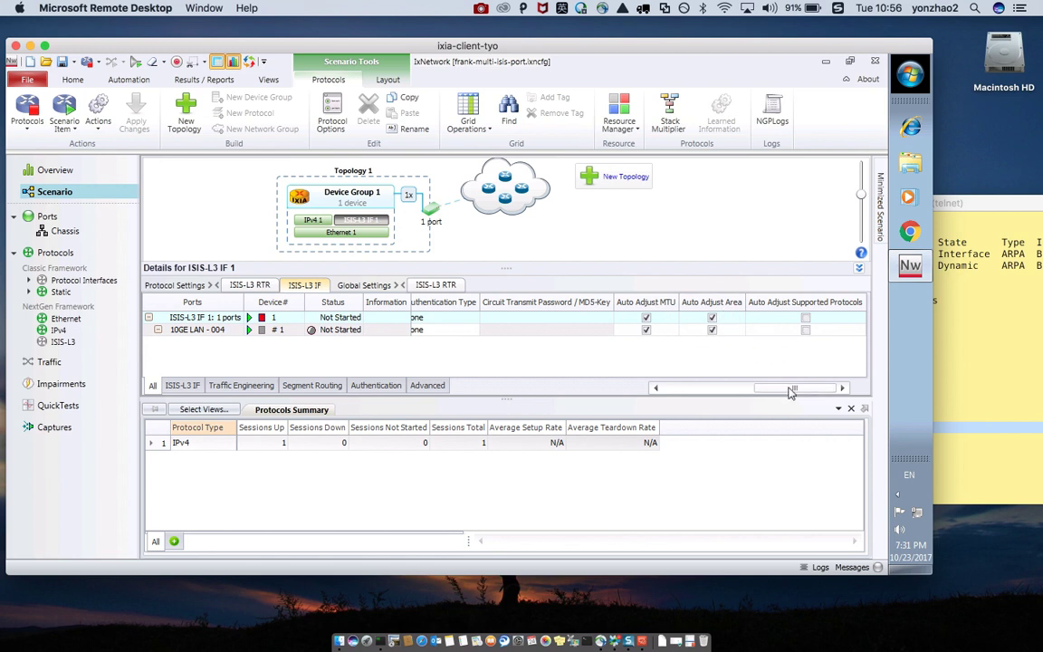
pyautogui.moveTo(789, 388); pyautogui.dragTo(763, 390)
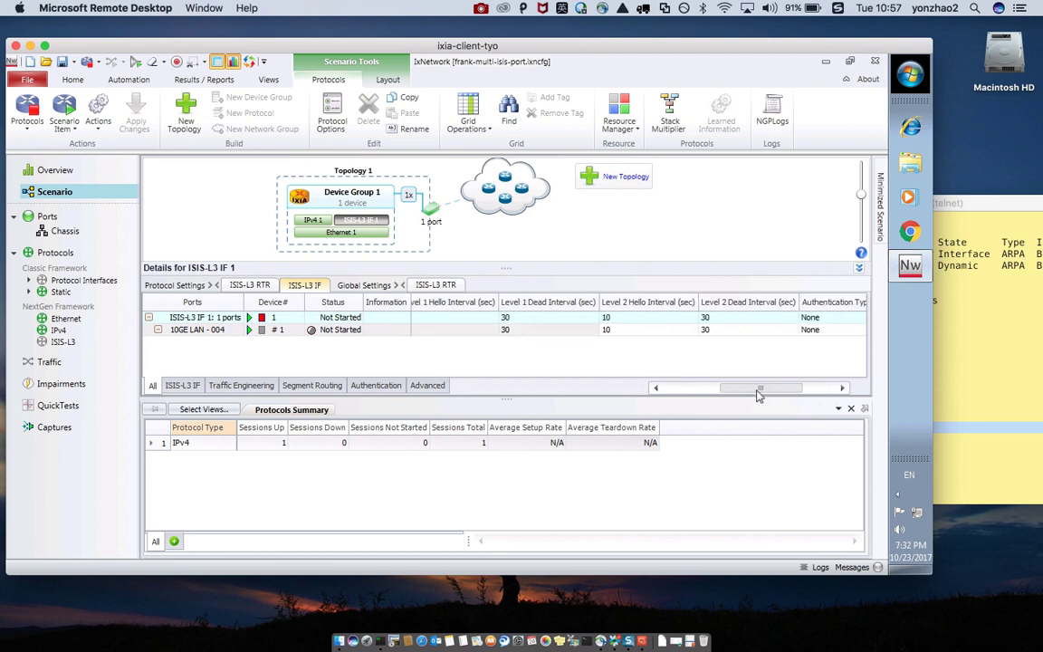
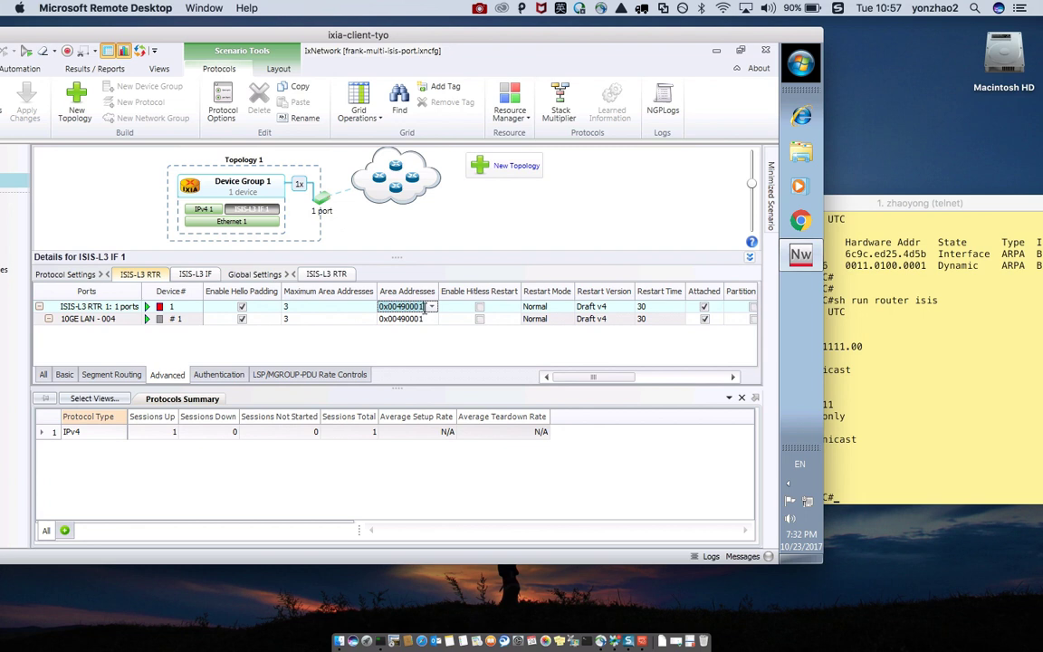
# Step: Set the Area Addresses value of ISIS-L3 RTR 1 to 0x00498888 and start the IS-IS router
pyautogui.write('8888')
pyautogui.click(407, 319)
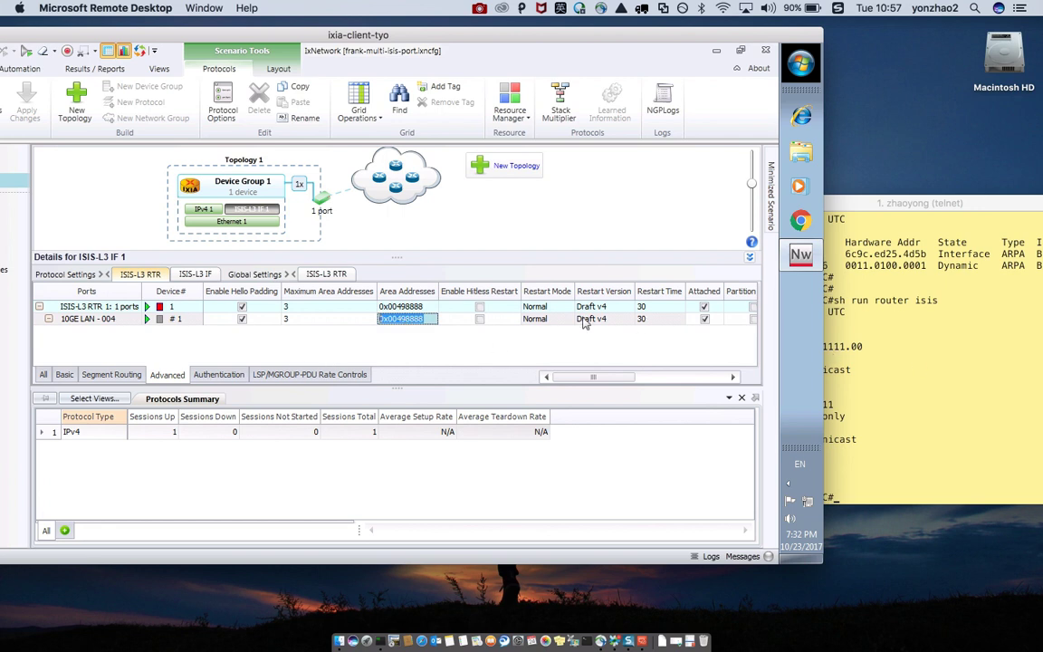
pyautogui.moveTo(196, 36); pyautogui.dragTo(274, 36)
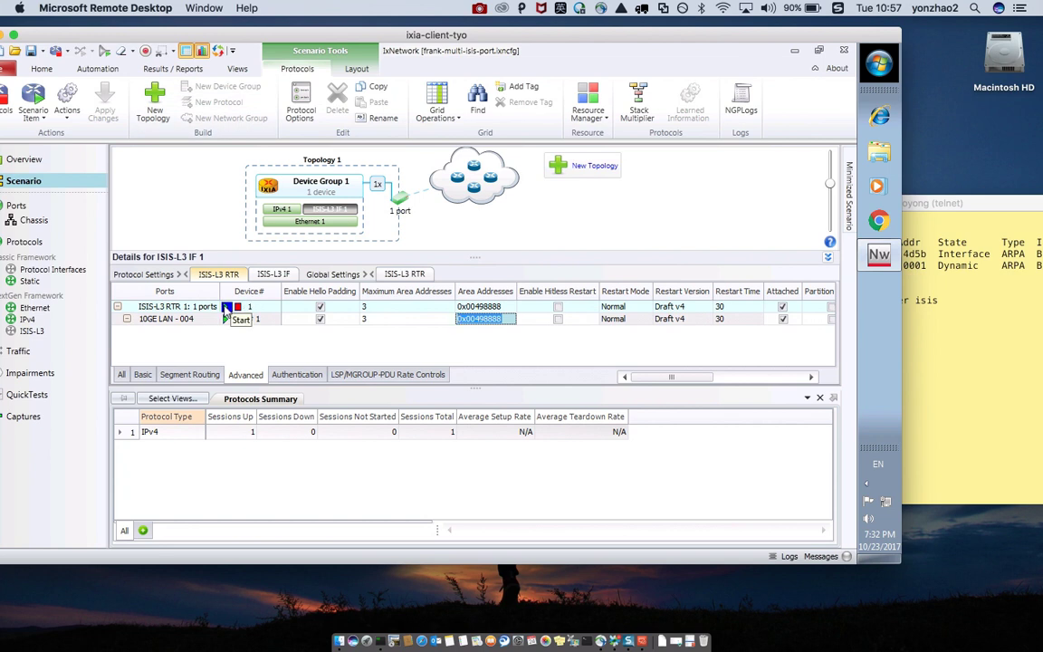
pyautogui.click(226, 308)
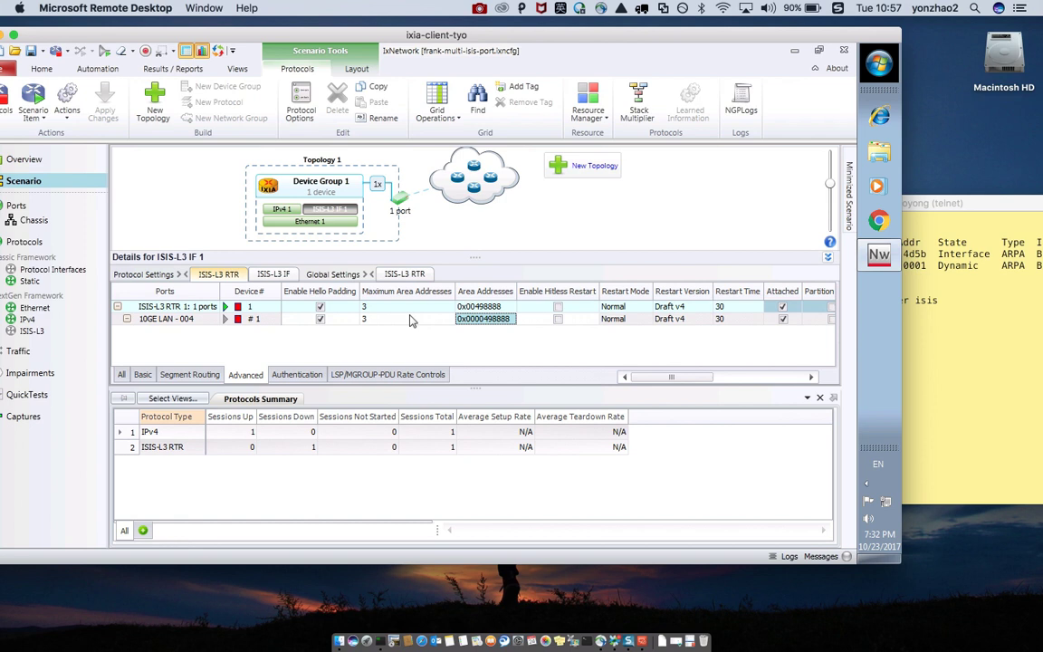
pyautogui.moveTo(338, 41); pyautogui.dragTo(365, 39)
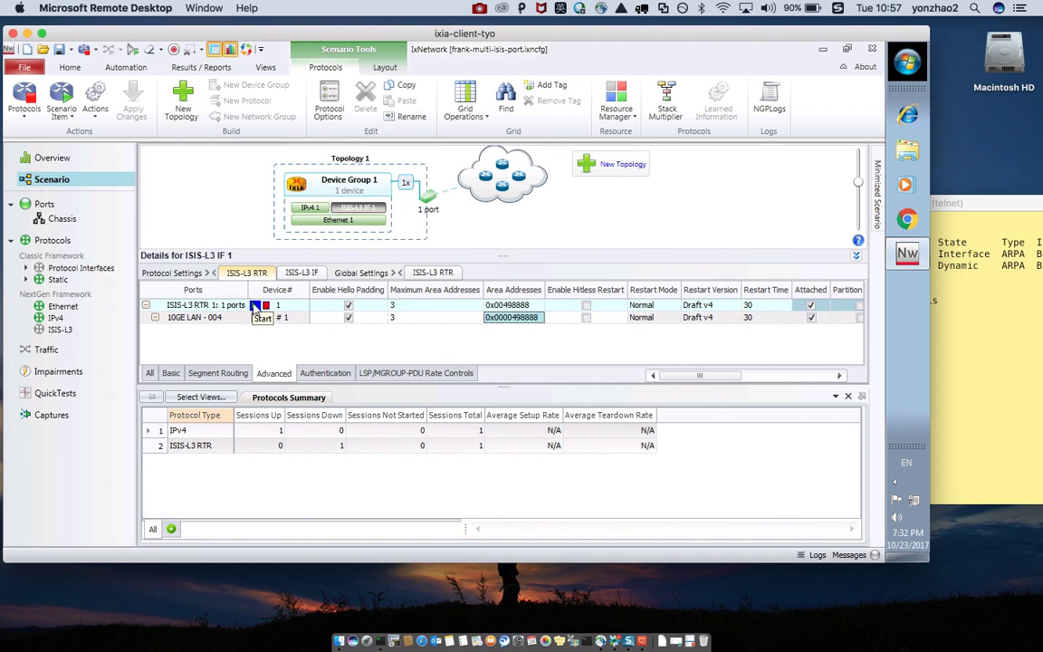
# Step: Bring up a fresh prompt in the router terminal, return to IxNetwork and check the ISIS-L3 IF 1 session status
pyautogui.click(966, 387)
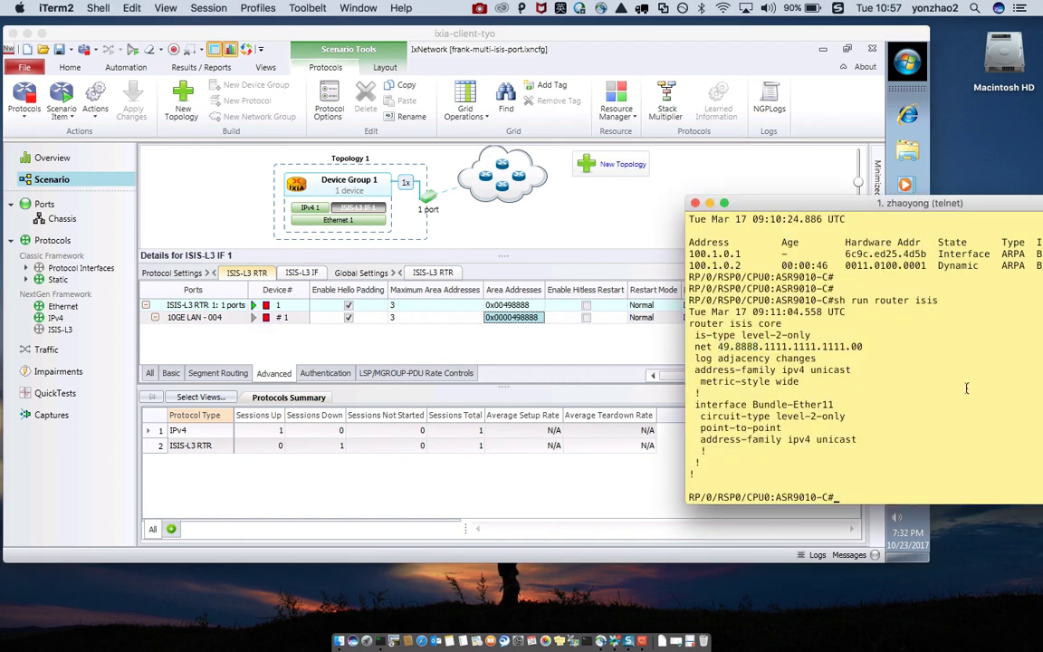
pyautogui.press('Return')
pyautogui.press('Return')
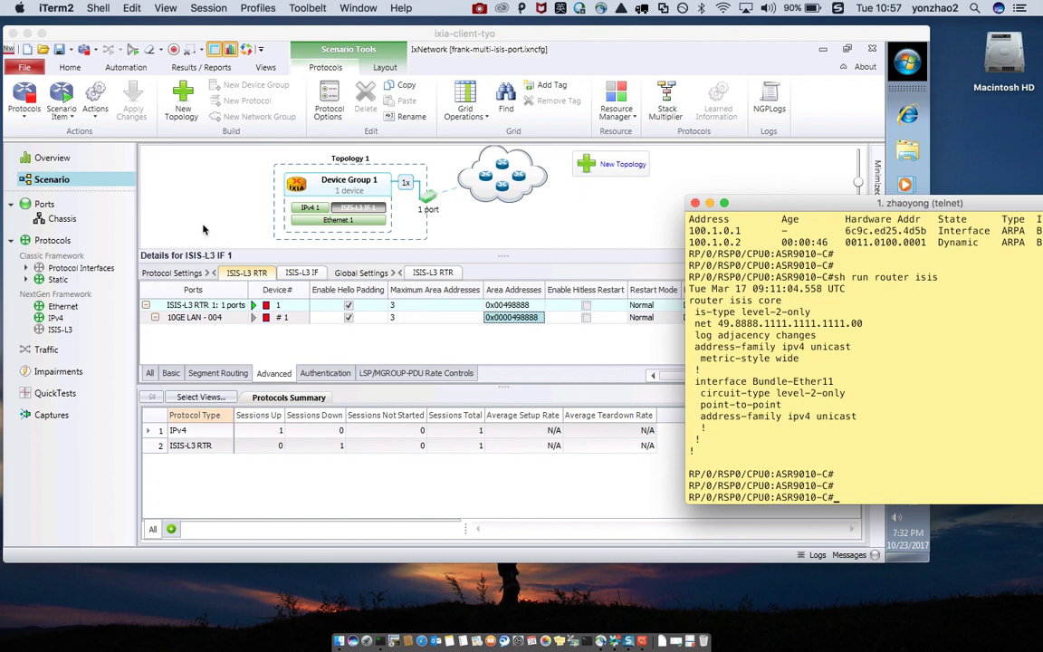
pyautogui.click(358, 210)
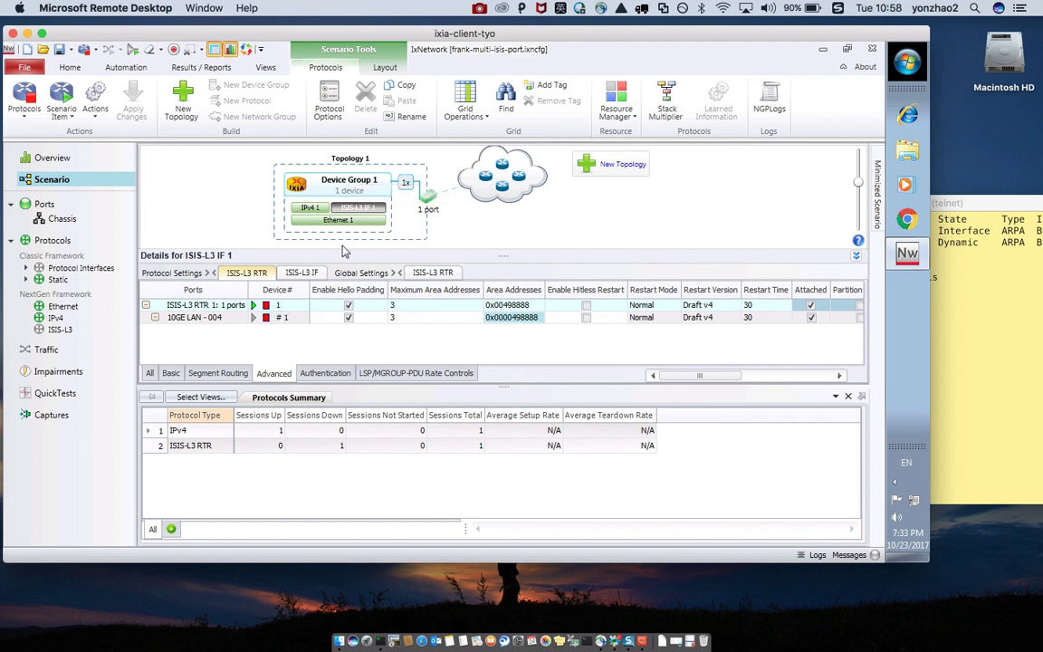
pyautogui.moveTo(328, 188)
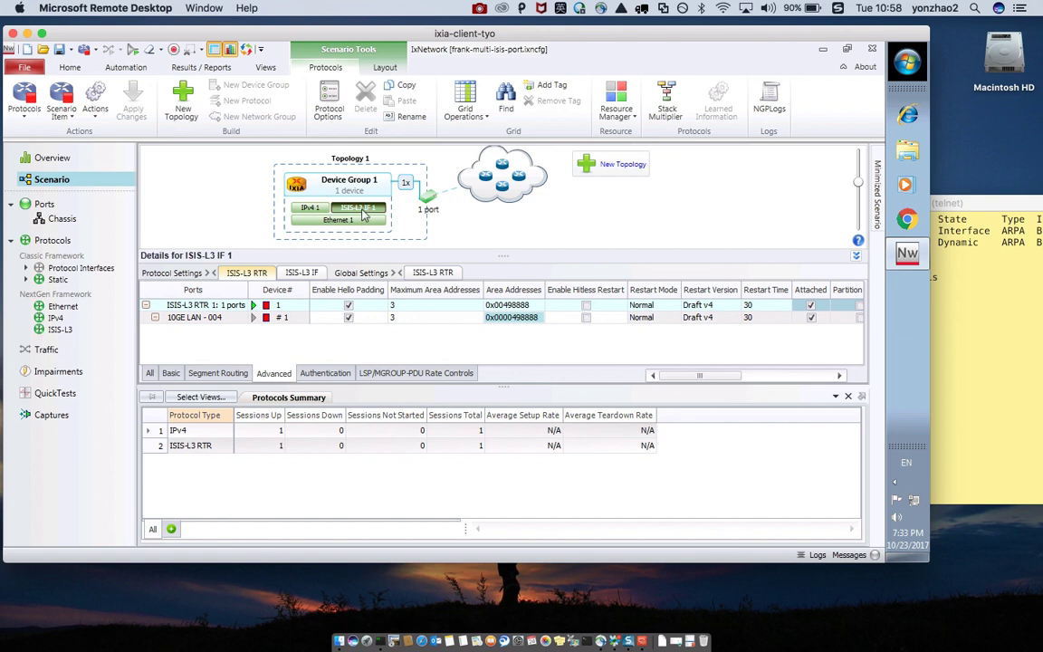
pyautogui.moveTo(361, 213)
# Step: Switch to the router terminal, run "sh isis nei", and highlight the neighbor entry on interface BE11
pyautogui.click(950, 330)
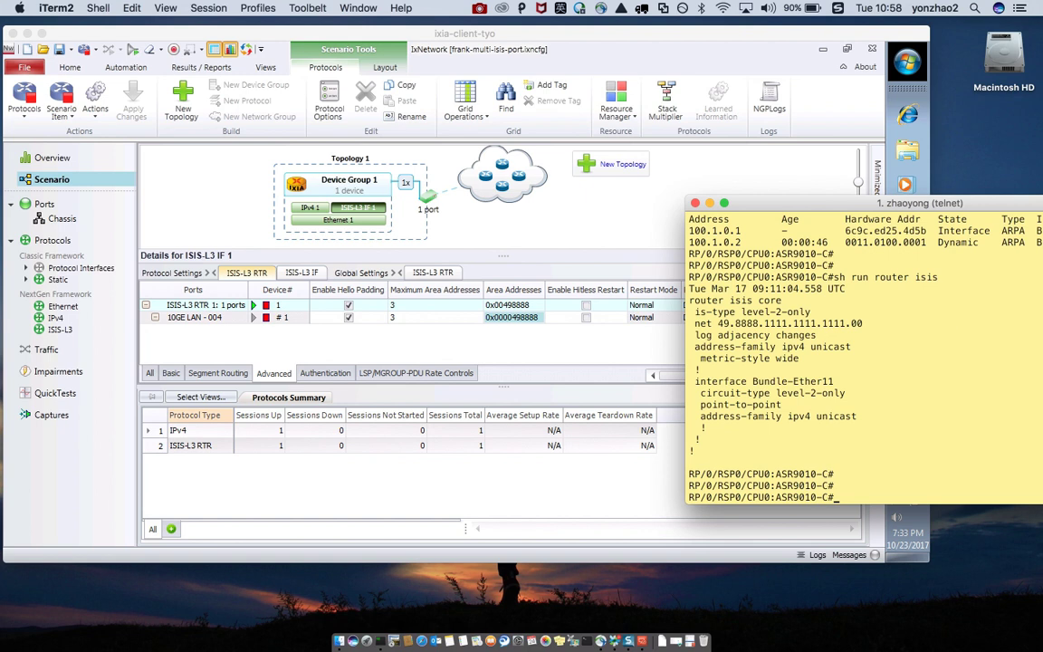
pyautogui.write('sh isis nei')
pyautogui.press('Return')
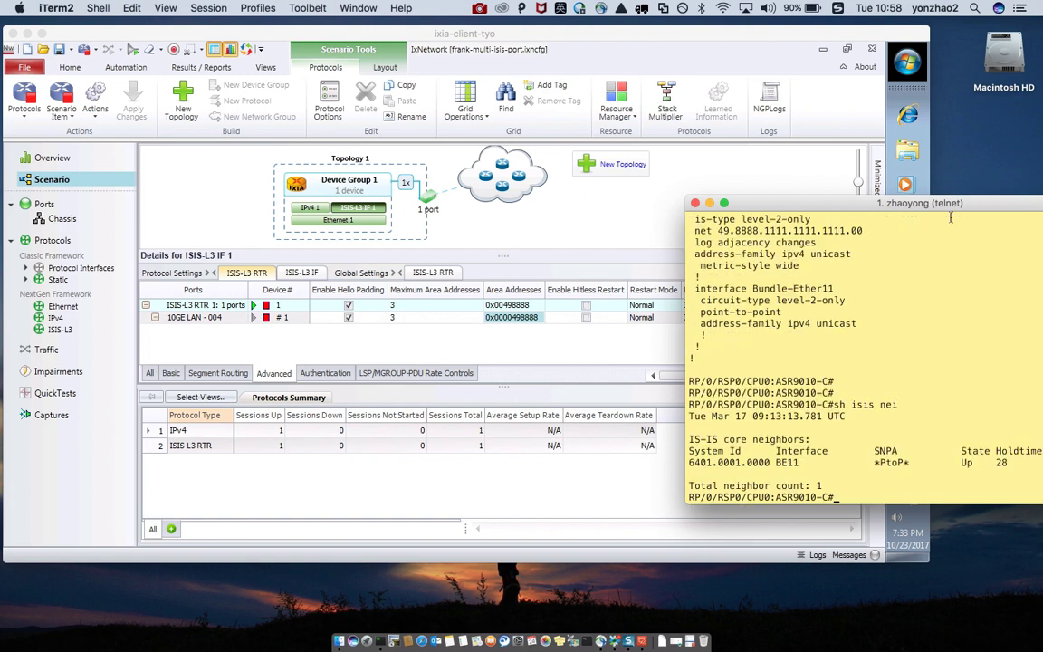
pyautogui.moveTo(917, 203); pyautogui.dragTo(603, 153)
pyautogui.moveTo(430, 415); pyautogui.dragTo(381, 412)
pyautogui.moveTo(595, 155); pyautogui.dragTo(764, 242)
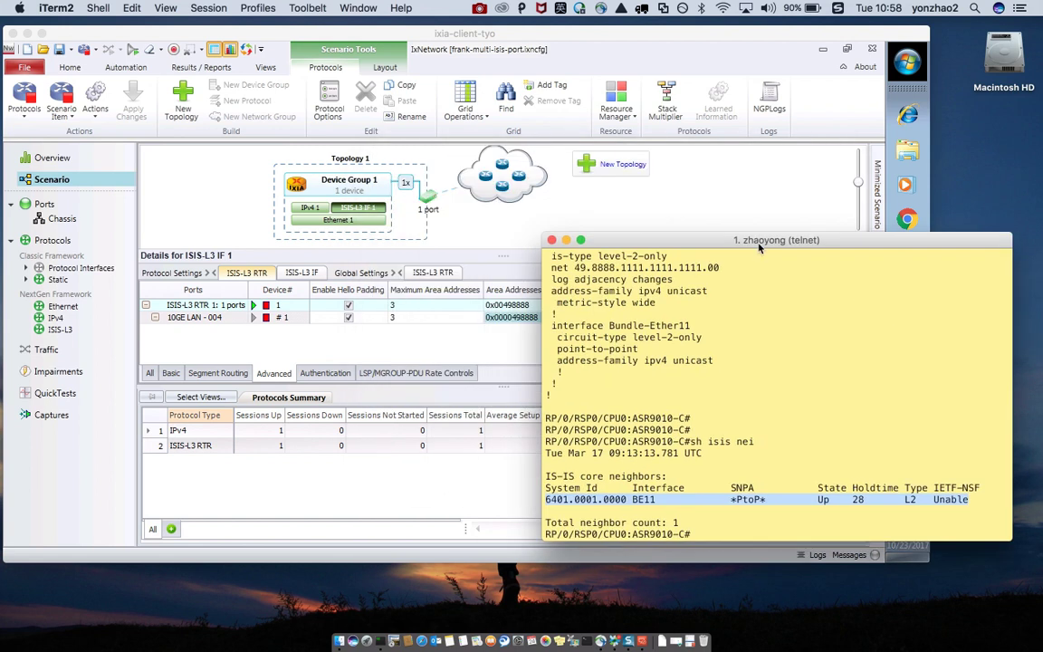
pyautogui.click(612, 507)
pyautogui.doubleClick(621, 506)
# Step: Return to IxNetwork and examine the interface, timer and advanced settings of ISIS-L3 IF 1 across its parameter groups
pyautogui.click(474, 349)
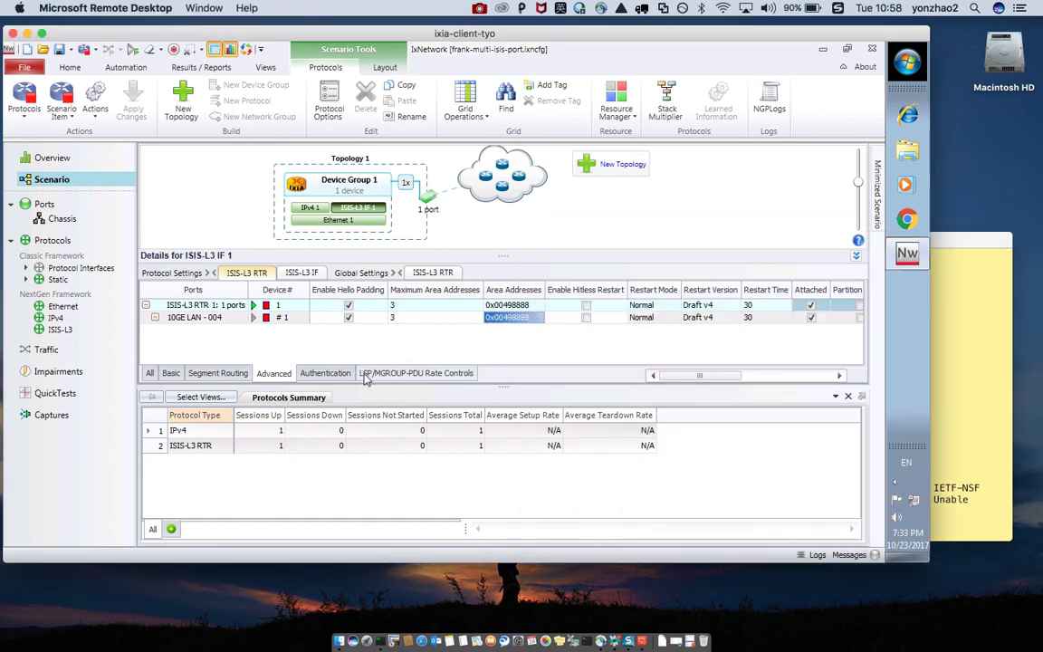
pyautogui.click(298, 276)
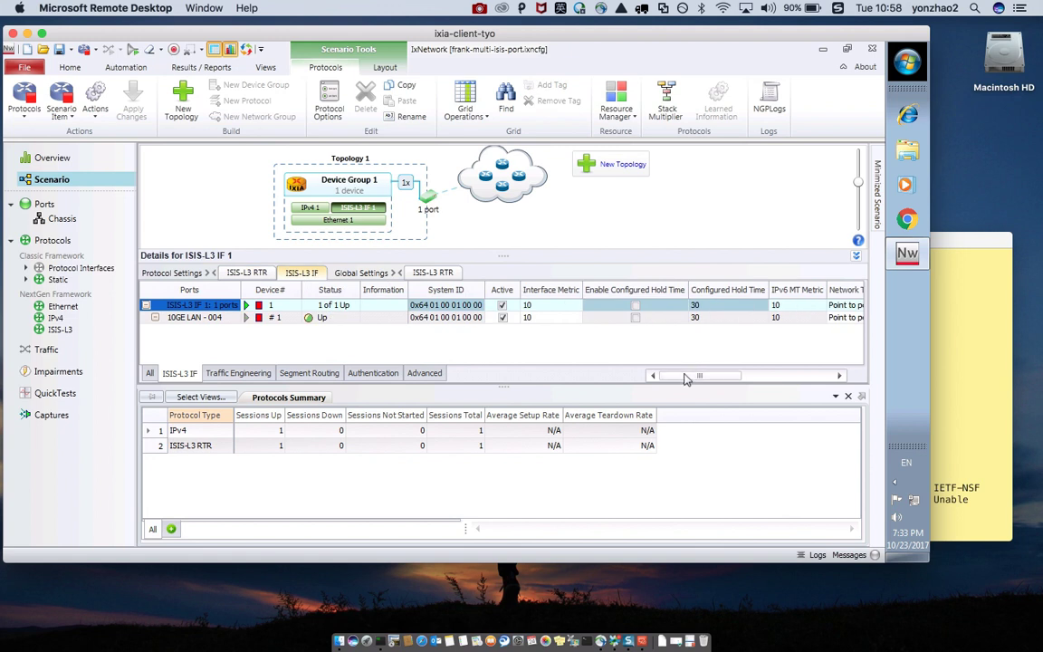
pyautogui.hscroll(5, 140, 341)
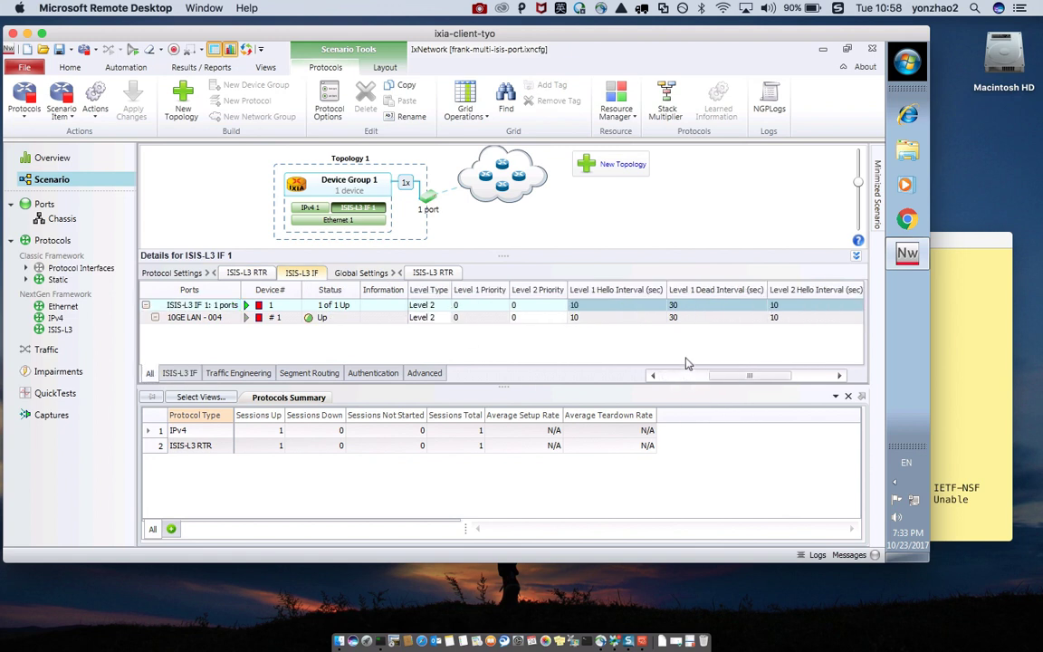
pyautogui.hscroll(-3, 682, 385)
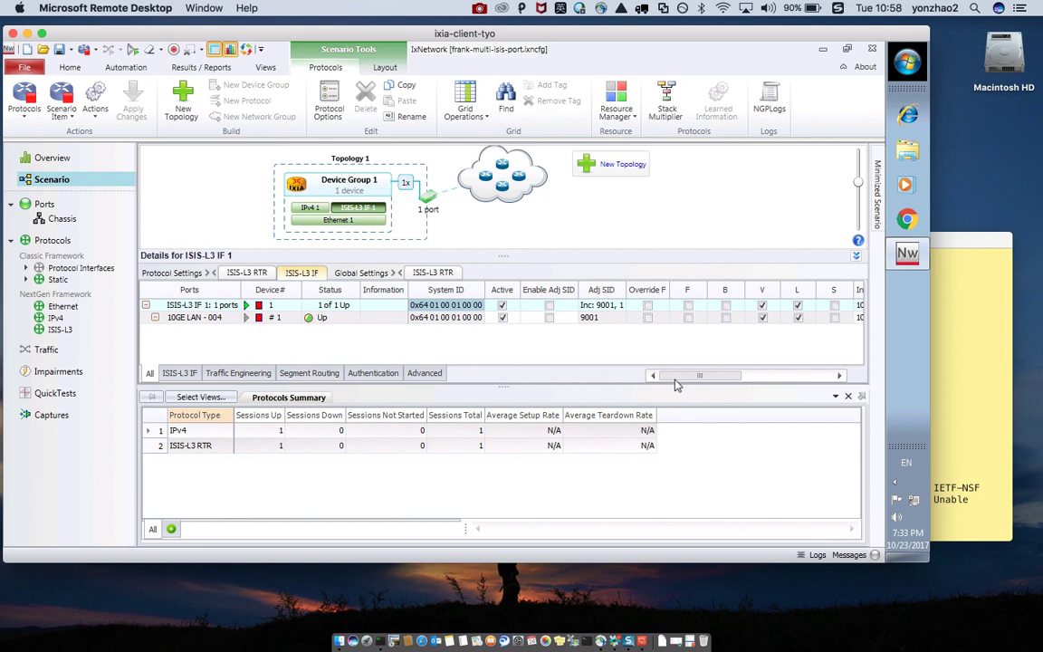
pyautogui.hscroll(3, 665, 385)
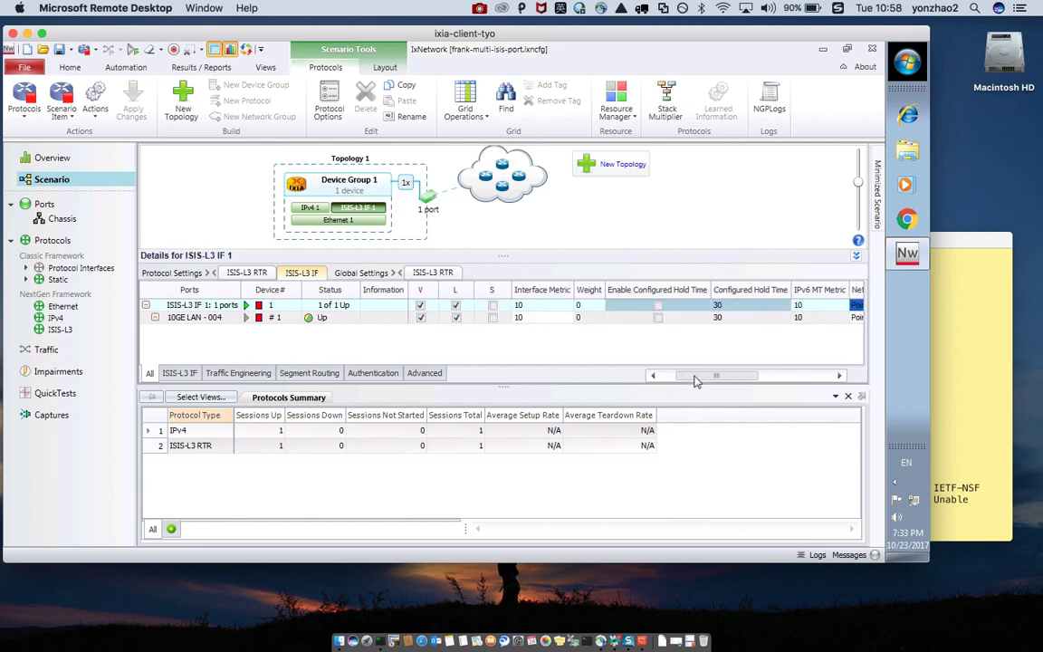
pyautogui.hscroll(3, 695, 381)
pyautogui.hscroll(4, 724, 380)
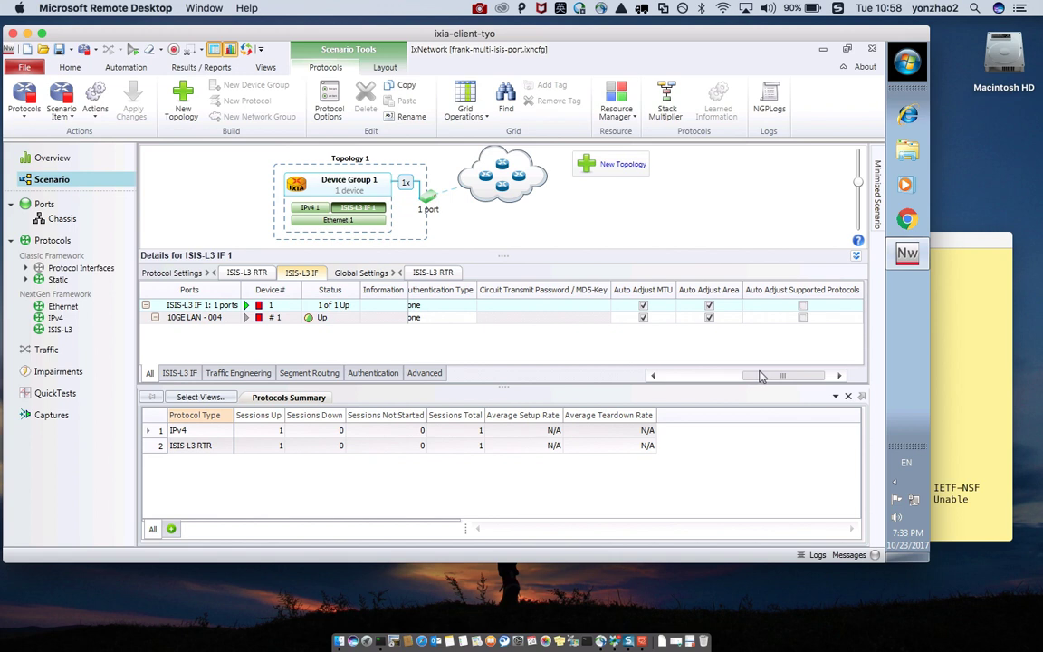
pyautogui.click(181, 374)
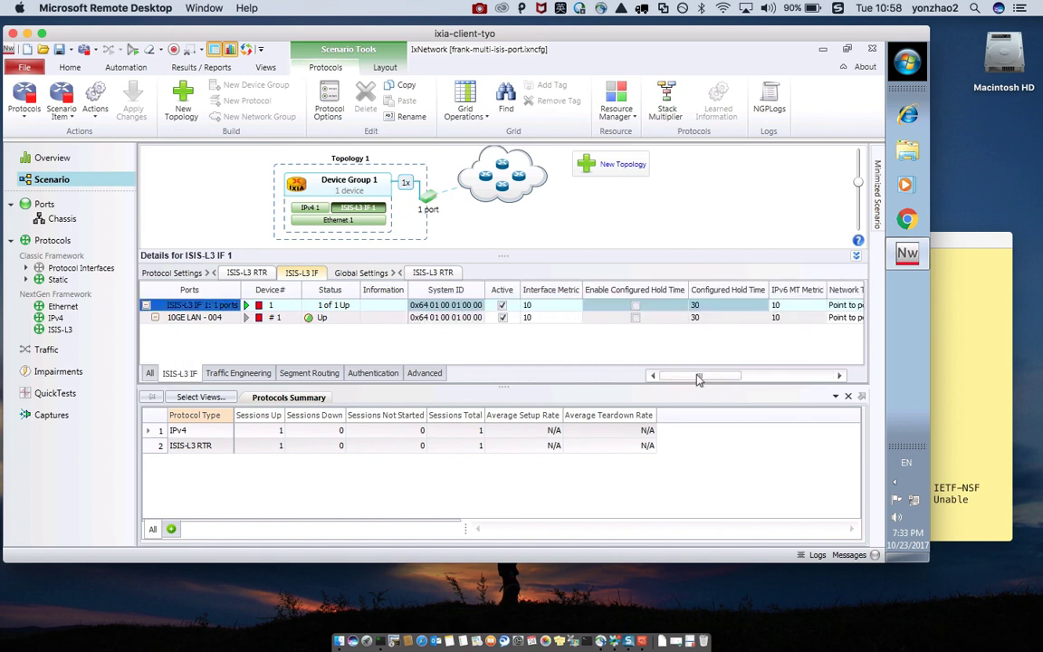
pyautogui.moveTo(698, 380); pyautogui.dragTo(793, 376)
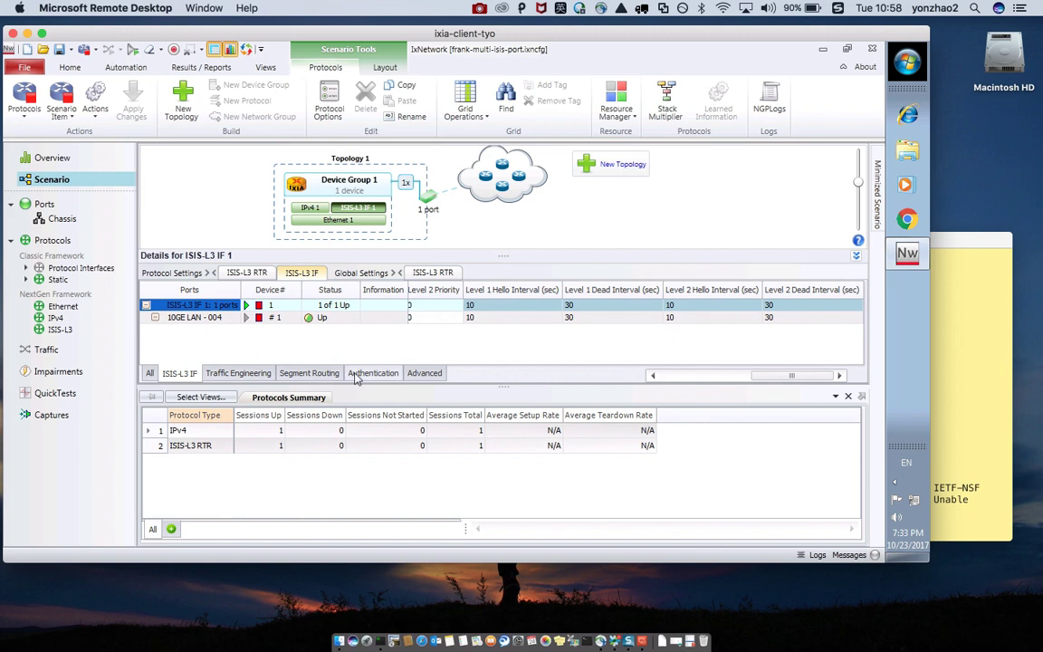
pyautogui.click(413, 374)
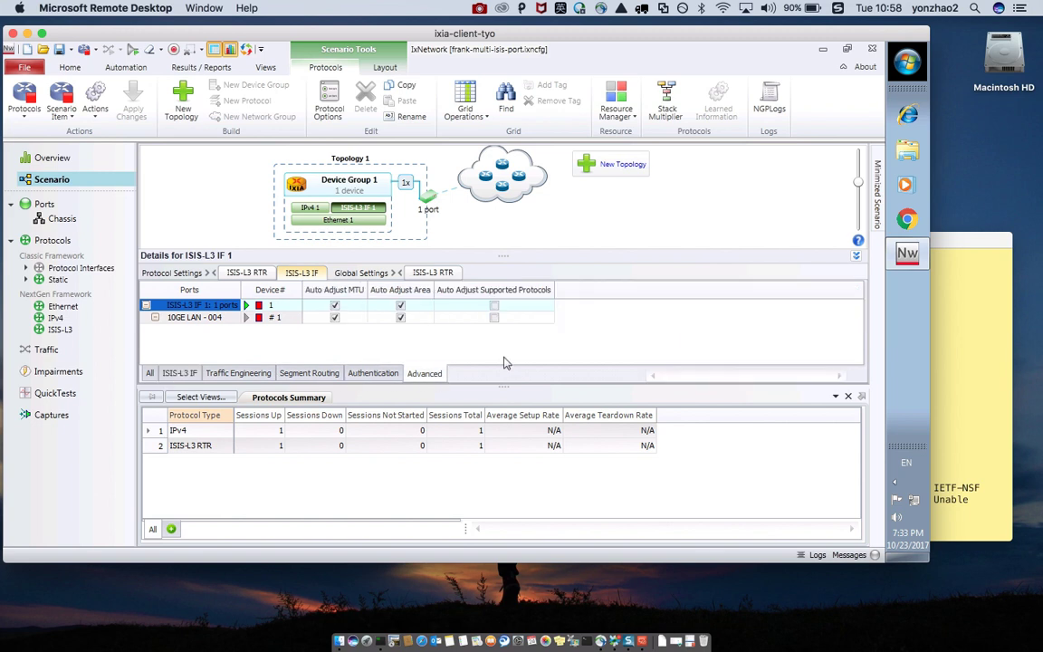
# Step: Enable Wide Metric for ISIS-L3 RTR 1, apply the changes, and check the router's session status
pyautogui.click(246, 272)
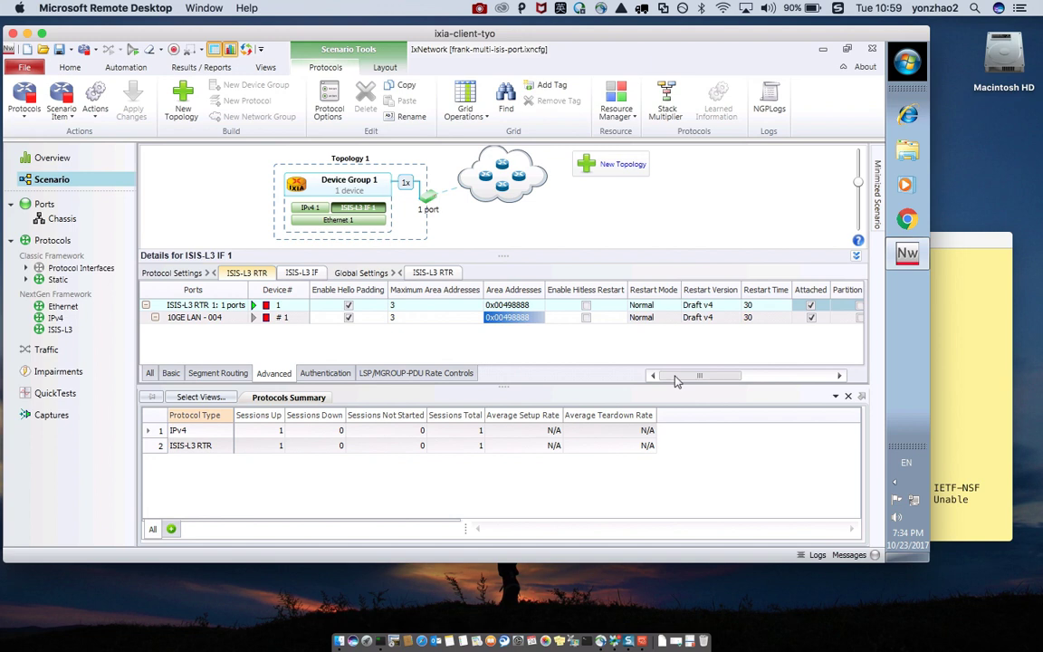
pyautogui.moveTo(675, 381); pyautogui.dragTo(780, 381)
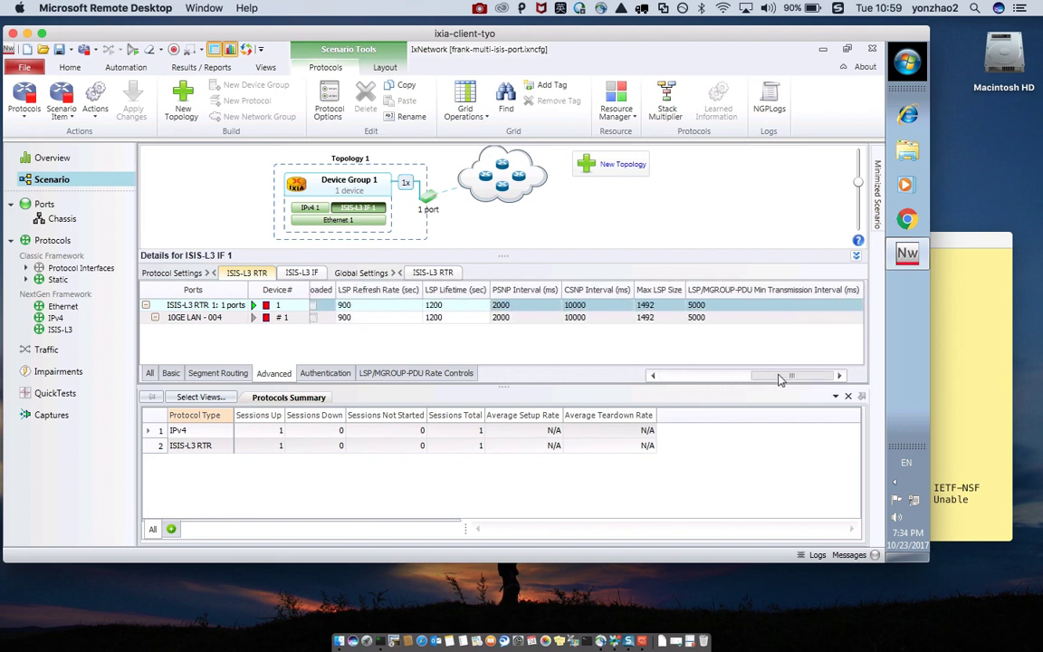
pyautogui.click(150, 373)
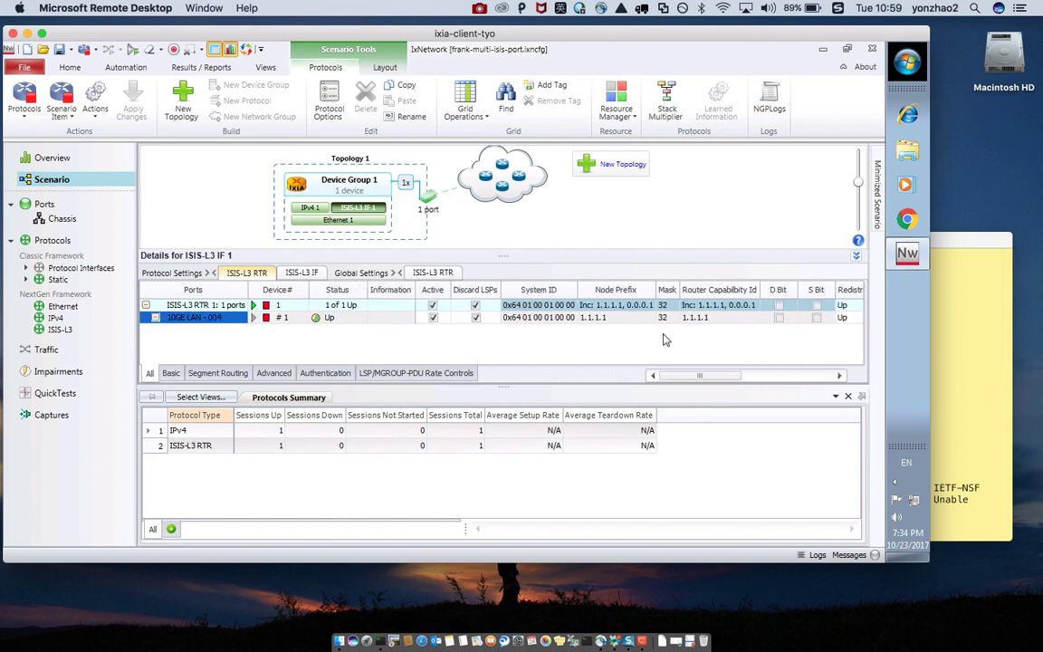
pyautogui.moveTo(690, 377); pyautogui.dragTo(710, 381)
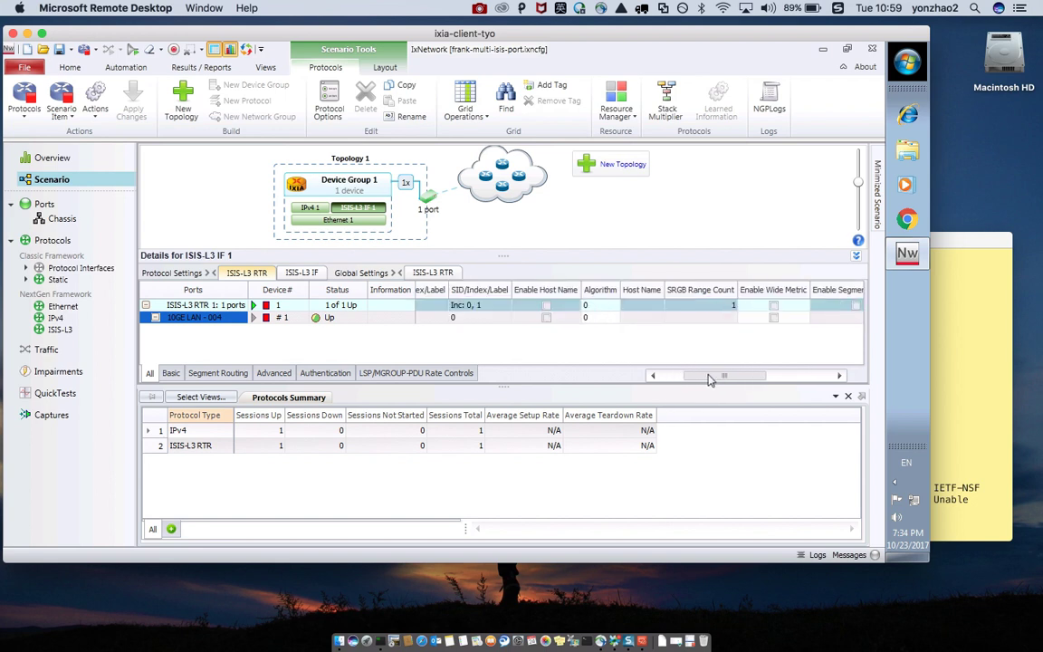
pyautogui.click(774, 309)
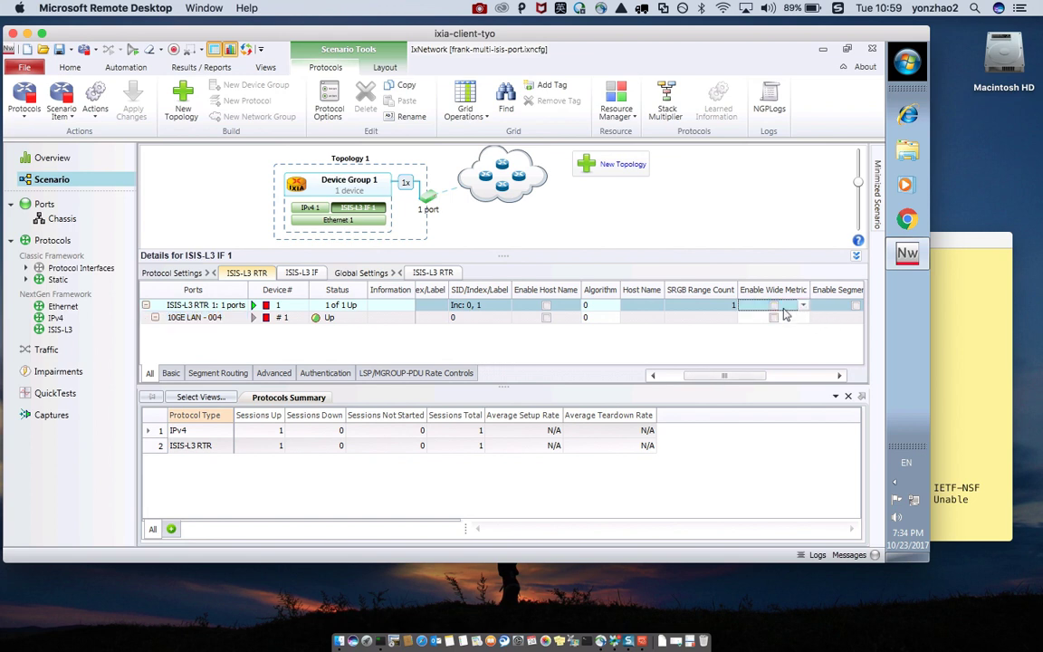
pyautogui.moveTo(719, 41); pyautogui.dragTo(635, 50)
pyautogui.click(691, 317)
pyautogui.click(689, 314)
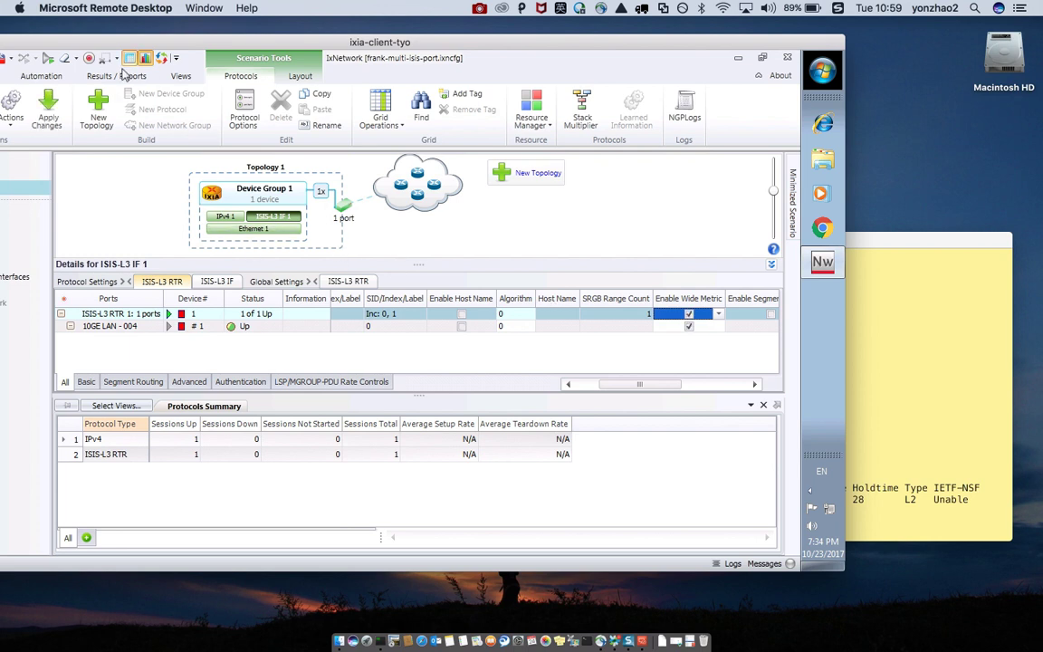
pyautogui.moveTo(129, 47); pyautogui.dragTo(210, 51)
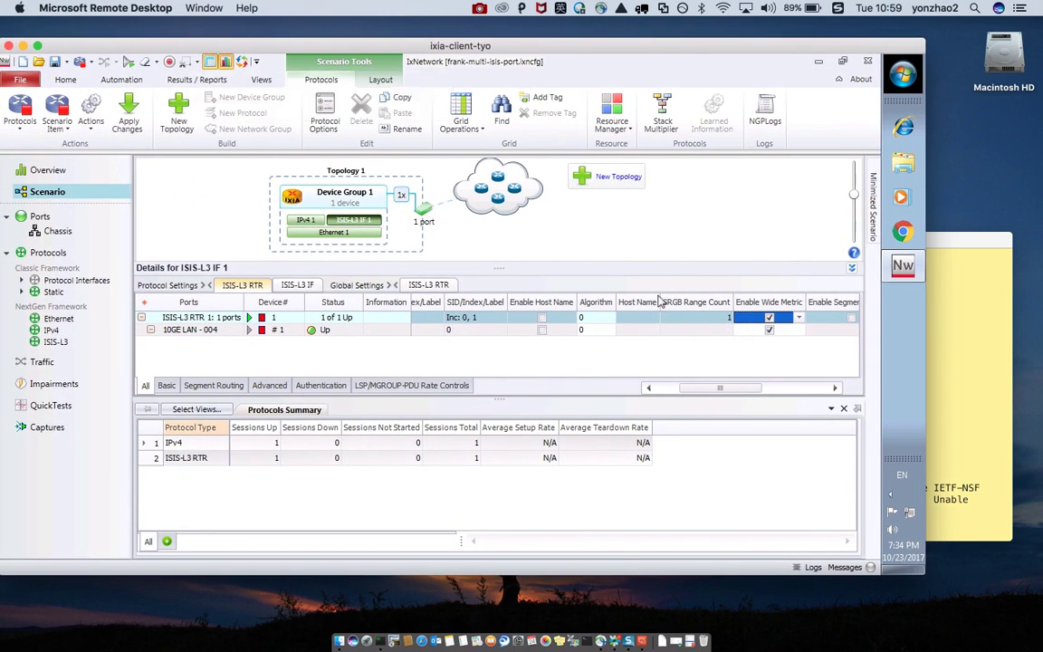
pyautogui.click(128, 111)
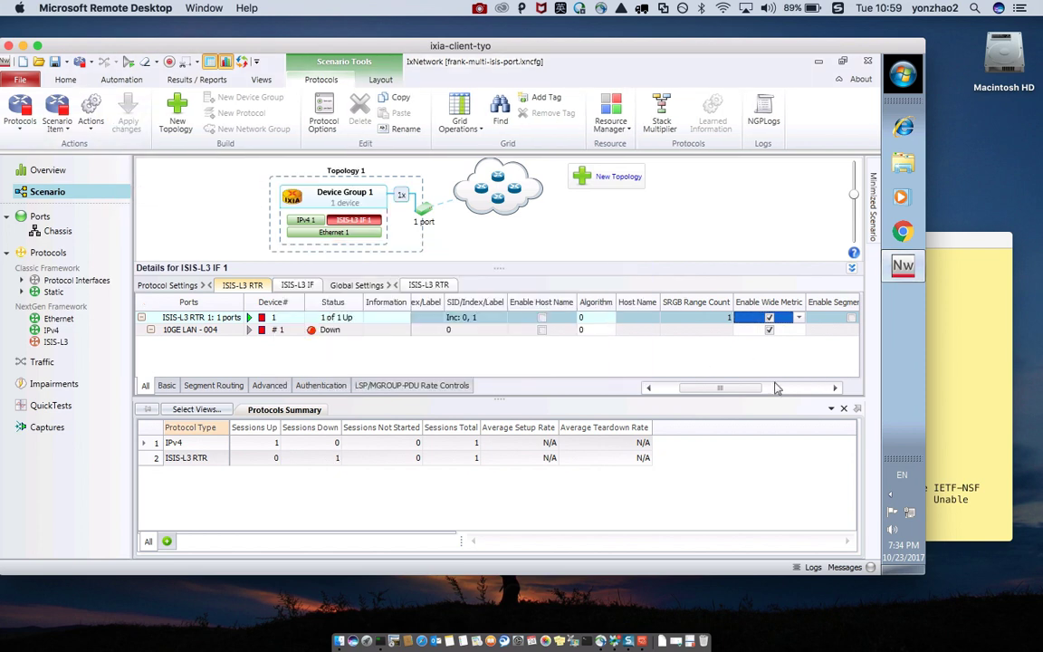
pyautogui.moveTo(729, 389); pyautogui.dragTo(703, 390)
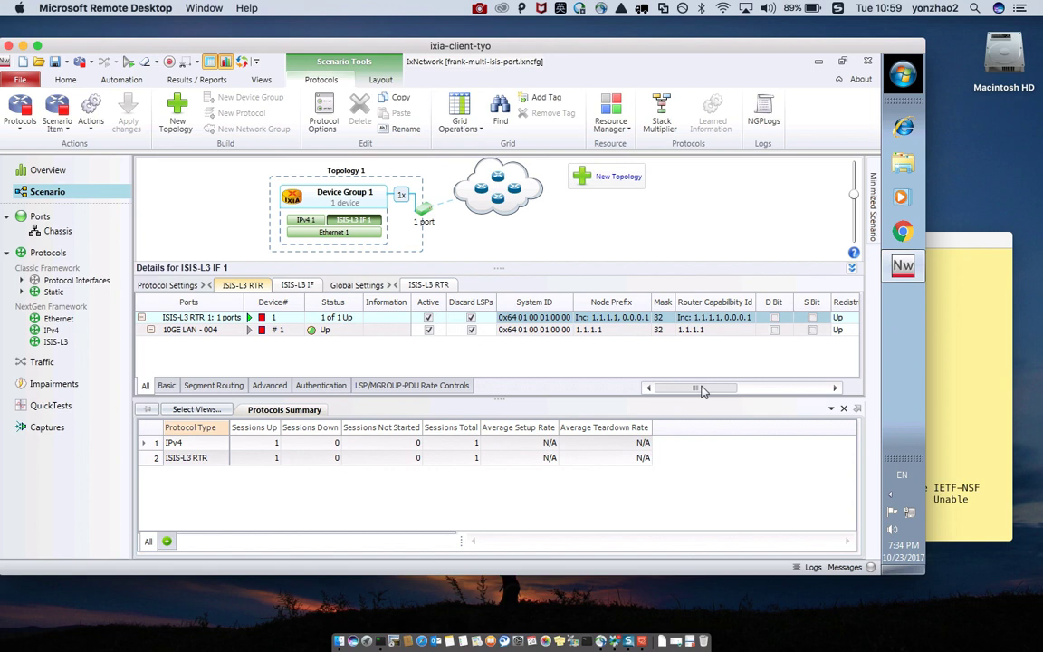
# Step: Stop ISIS-L3 IF 1 and turn on Enable Host Name in the basic settings of ISIS-L3 RTR 1
pyautogui.click(167, 386)
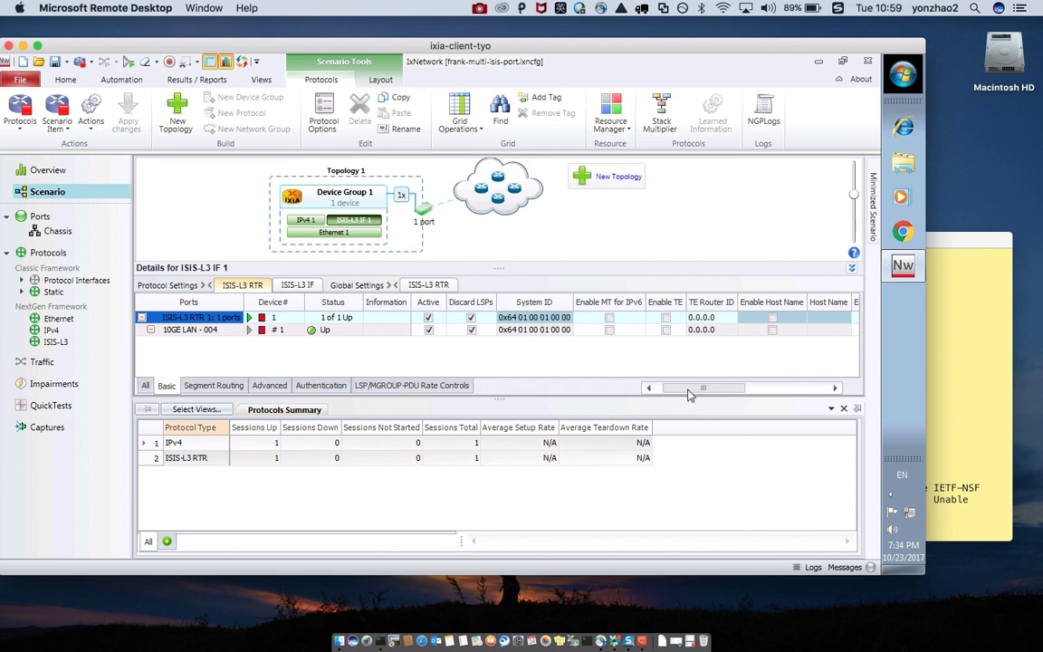
pyautogui.moveTo(683, 390); pyautogui.dragTo(697, 387)
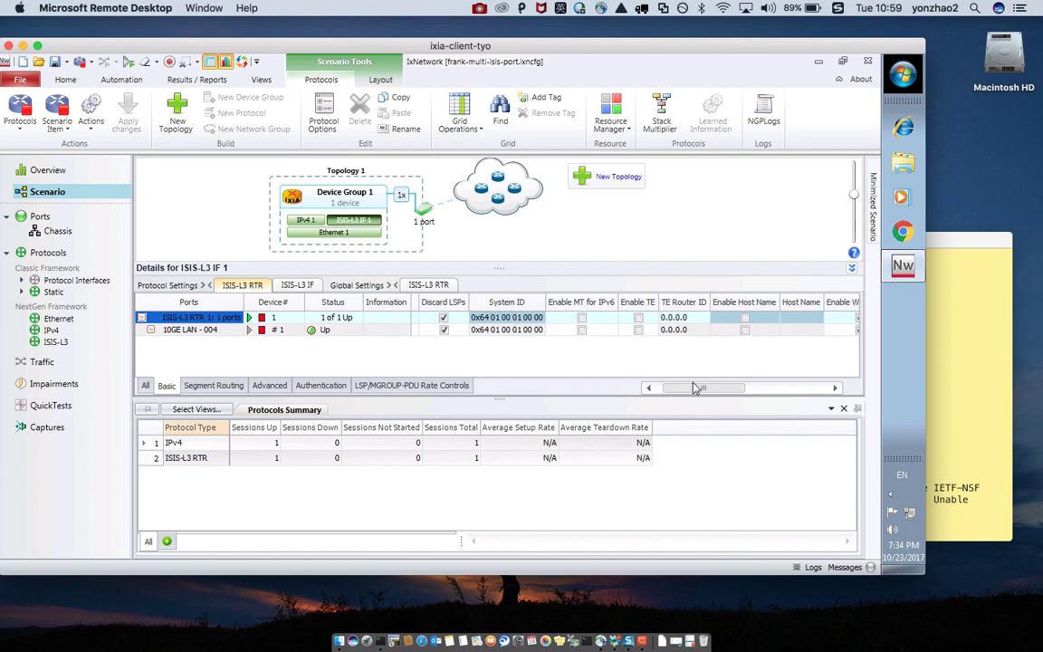
pyautogui.click(745, 319)
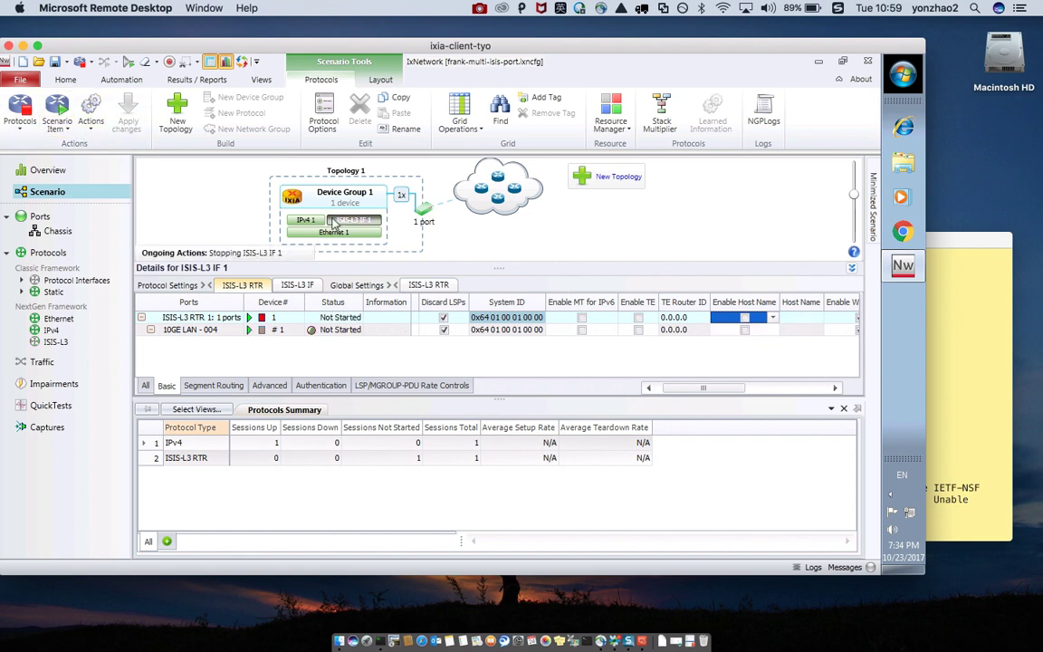
pyautogui.moveTo(370, 231)
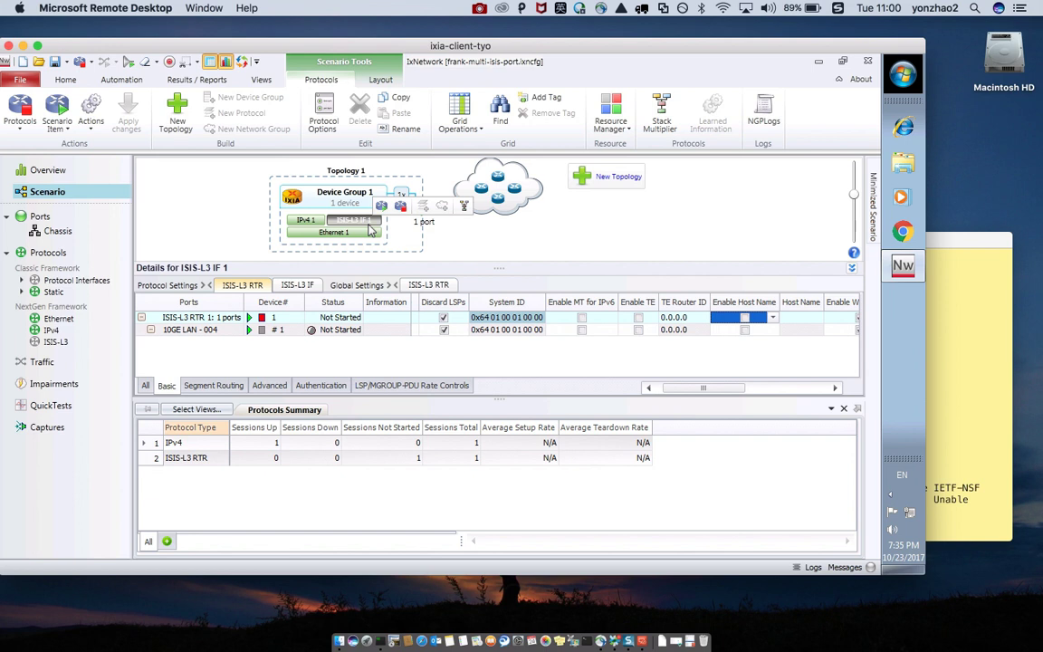
pyautogui.click(744, 319)
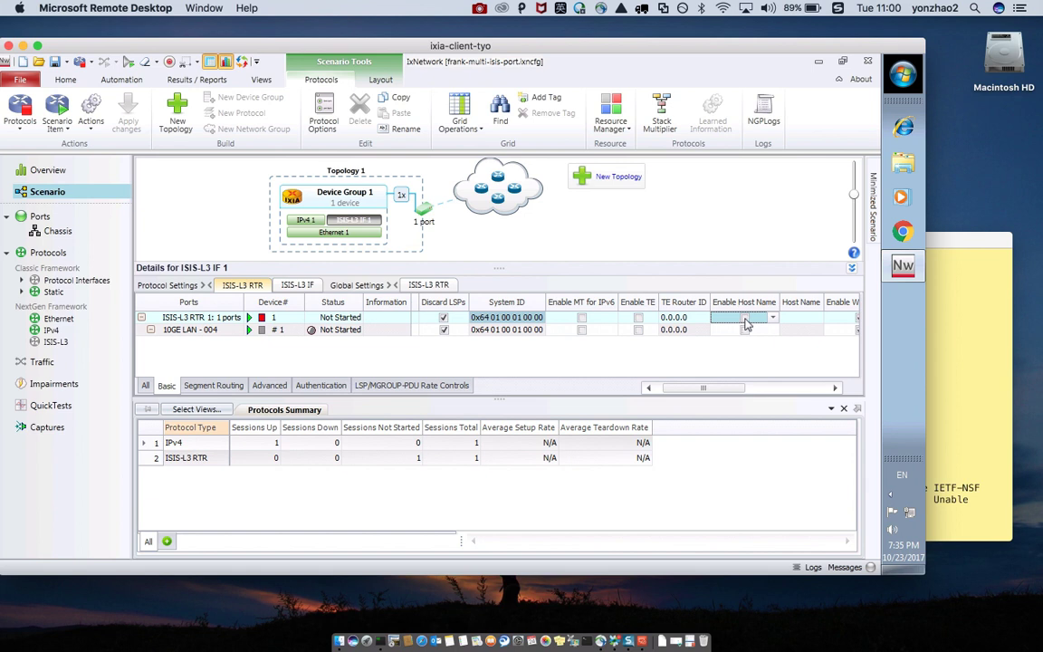
pyautogui.click(744, 317)
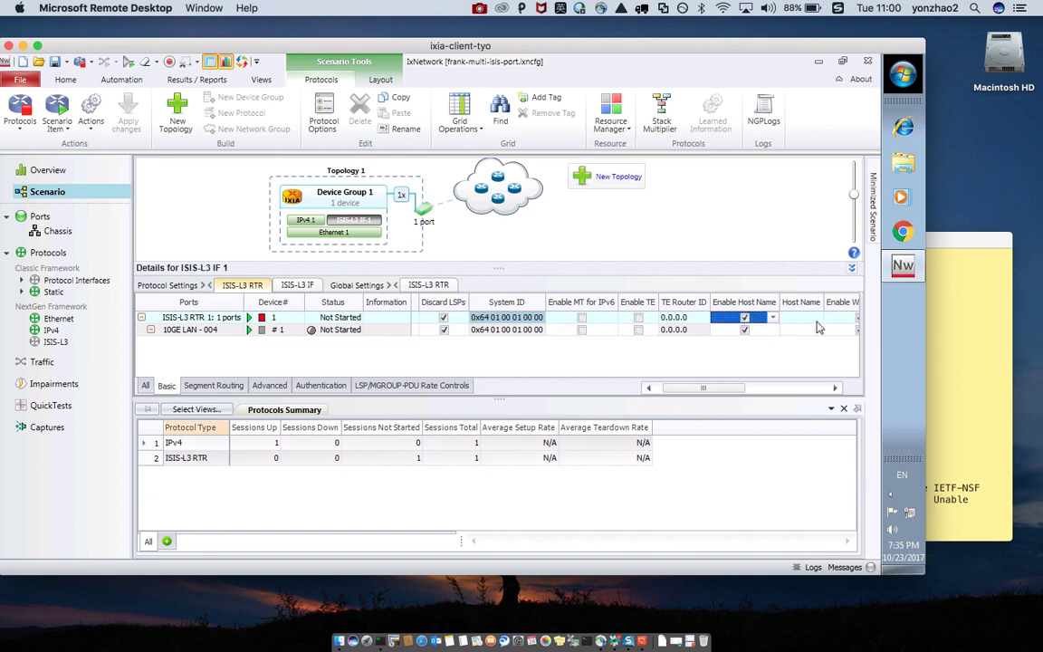
# Step: Set the host name for port 10GE LAN - 004 to "ixia-1" and start ISIS-L3 IF 1 again
pyautogui.click(800, 317)
pyautogui.click(800, 329)
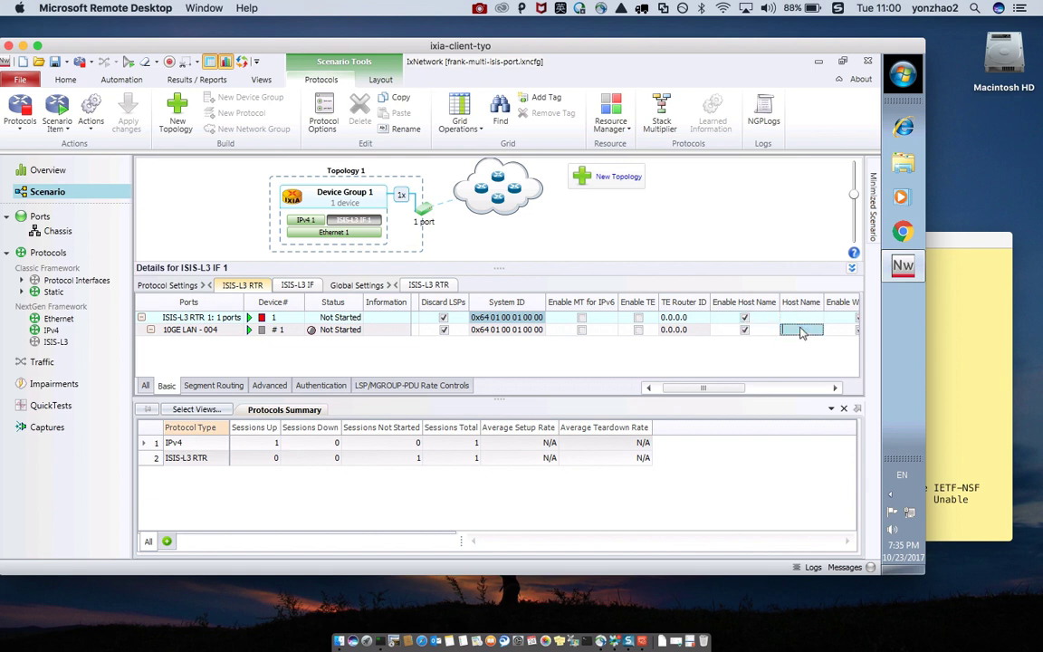
pyautogui.write('ixia-1')
pyautogui.moveTo(697, 391); pyautogui.dragTo(708, 392)
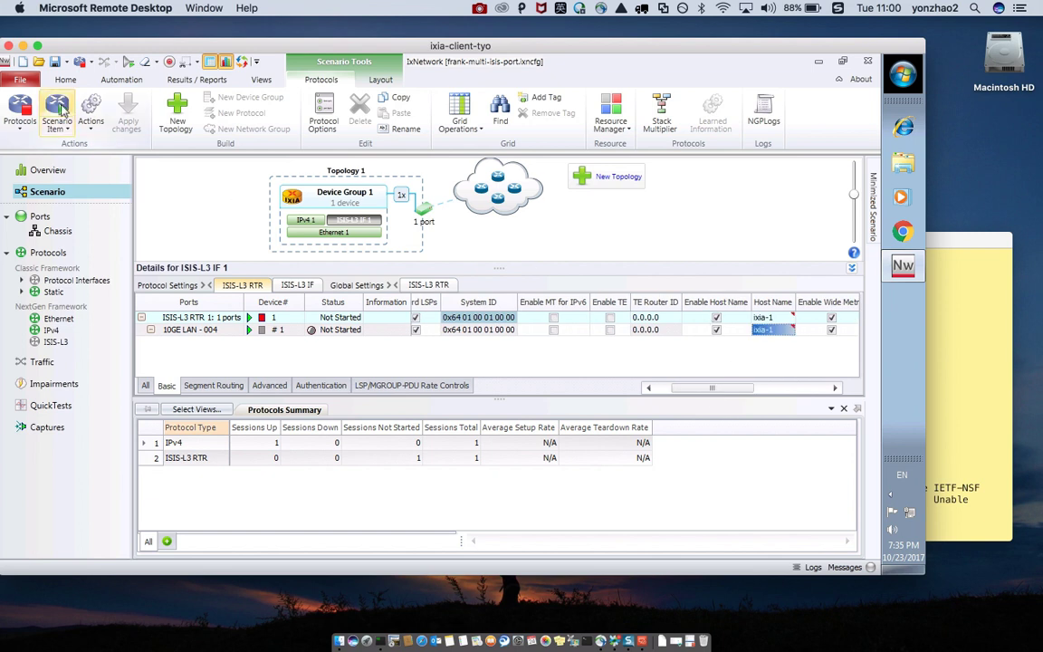
pyautogui.click(372, 204)
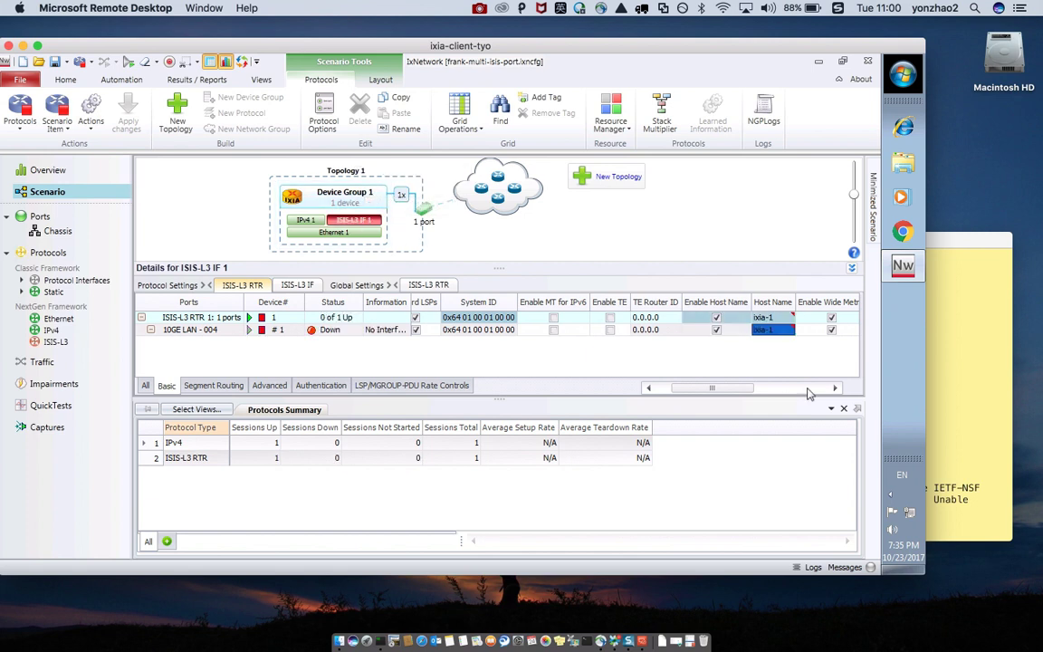
# Step: Switch to the router terminal and run "sh isis nei" on the ASR9010
pyautogui.click(948, 385)
pyautogui.press('Return')
pyautogui.press('Return')
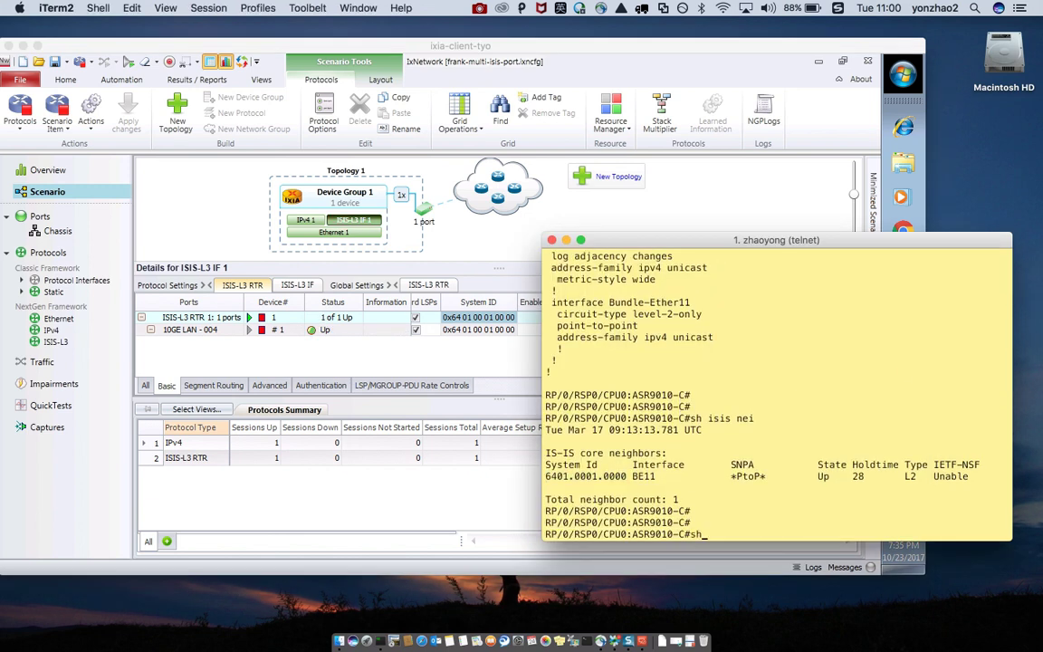
pyautogui.press('Return')
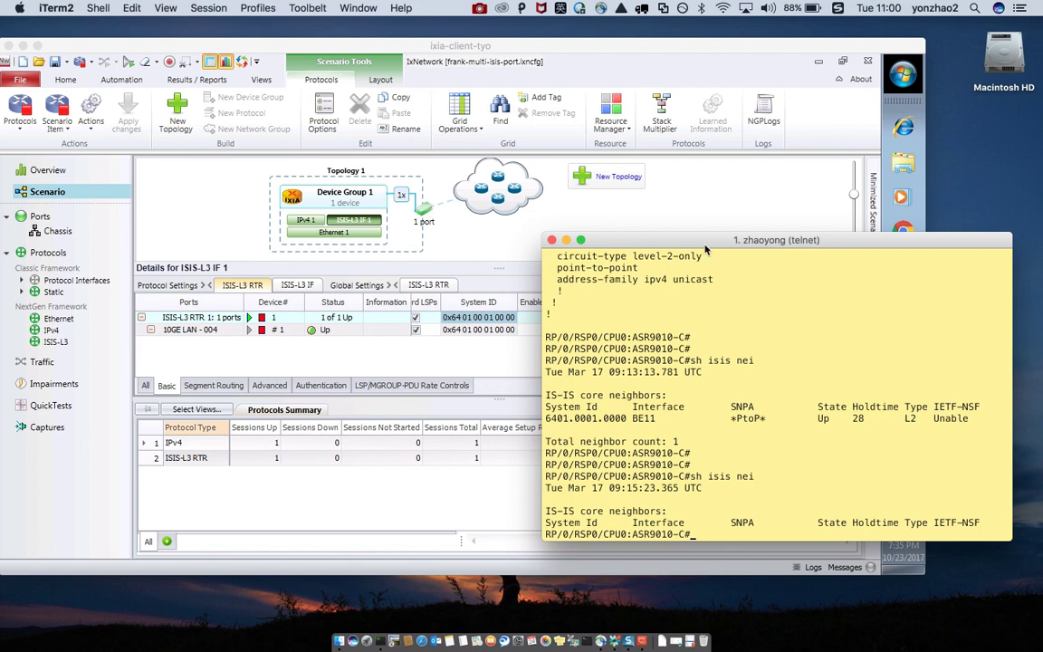
# Step: Move the terminal window up, rerun "sh isis nei", and check the neighbor's host name and state on interface BE11
pyautogui.moveTo(707, 250); pyautogui.dragTo(696, 210)
pyautogui.press('Return')
pyautogui.write('sh isis nei')
pyautogui.press('Return')
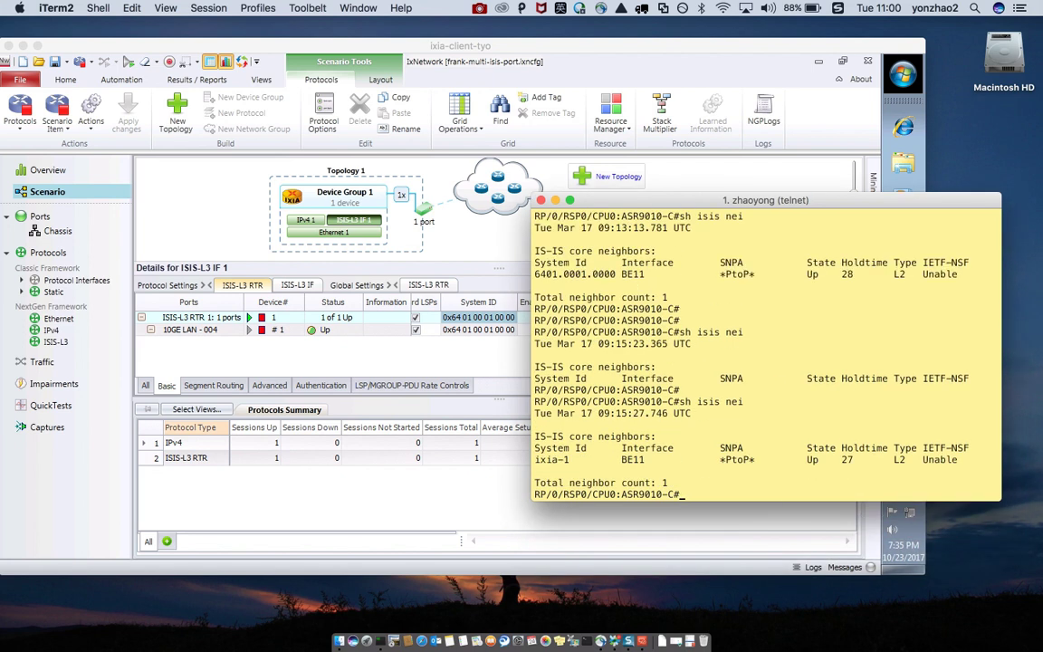
pyautogui.press('Return')
pyautogui.moveTo(534, 447); pyautogui.dragTo(993, 437)
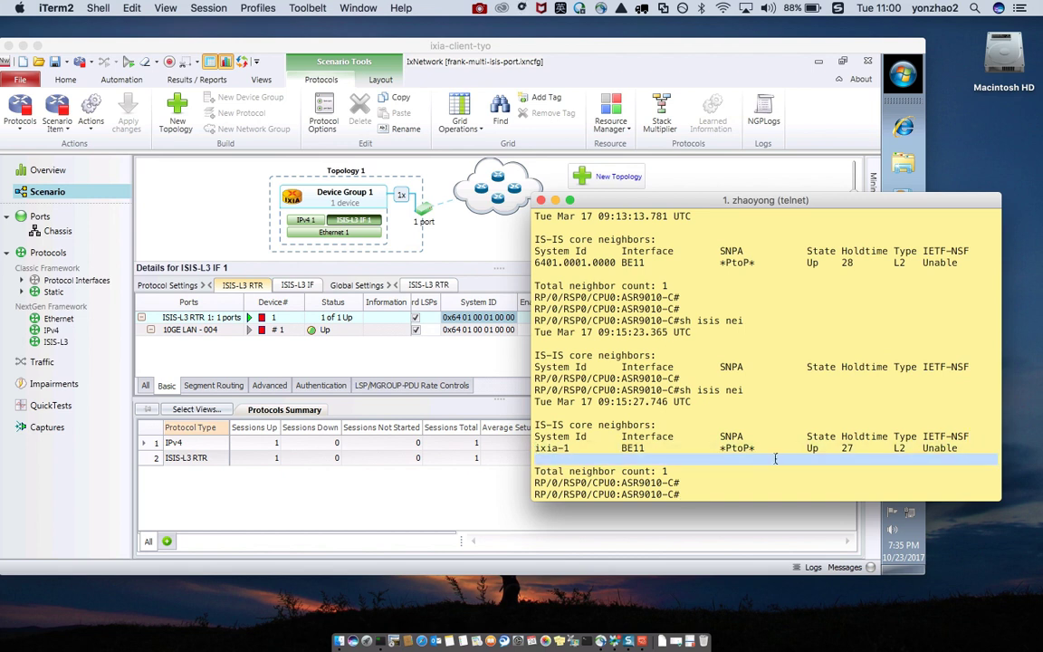
pyautogui.click(596, 464)
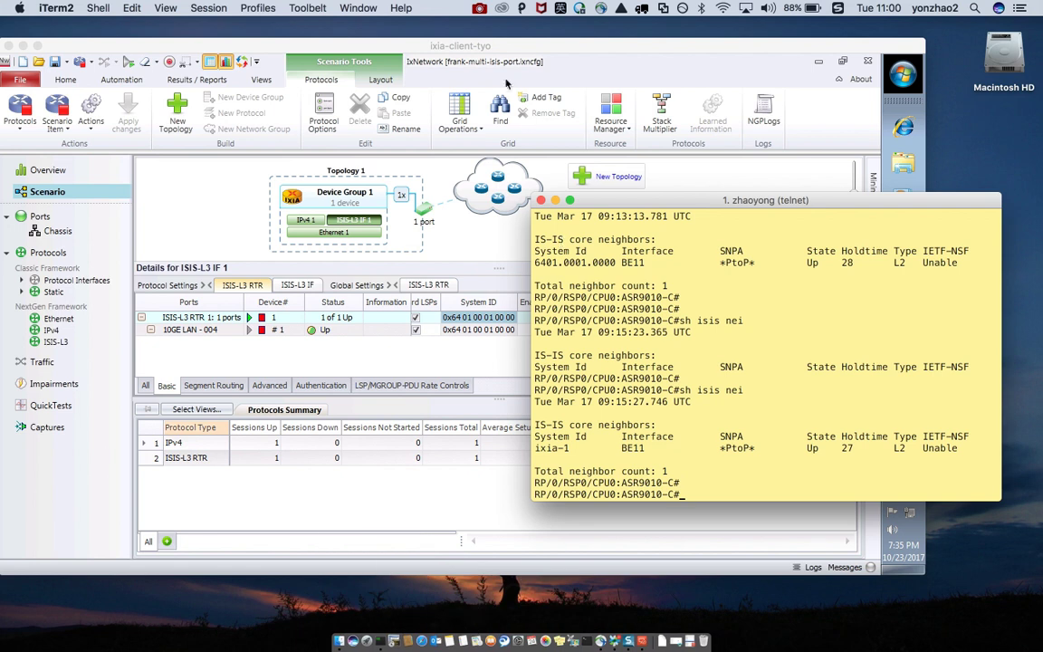
pyautogui.click(479, 8)
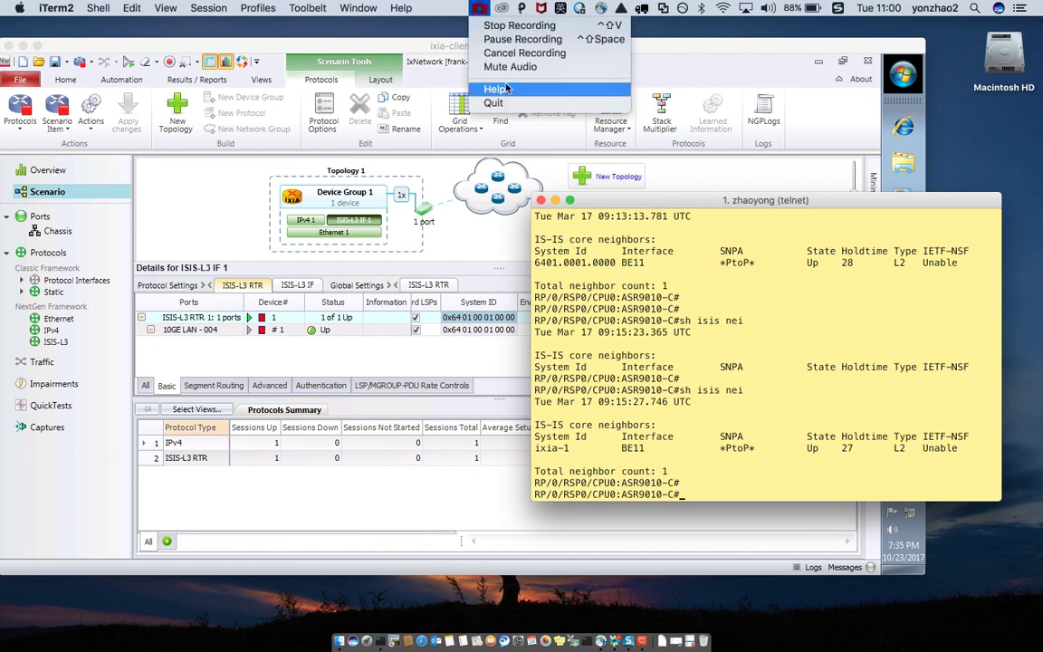